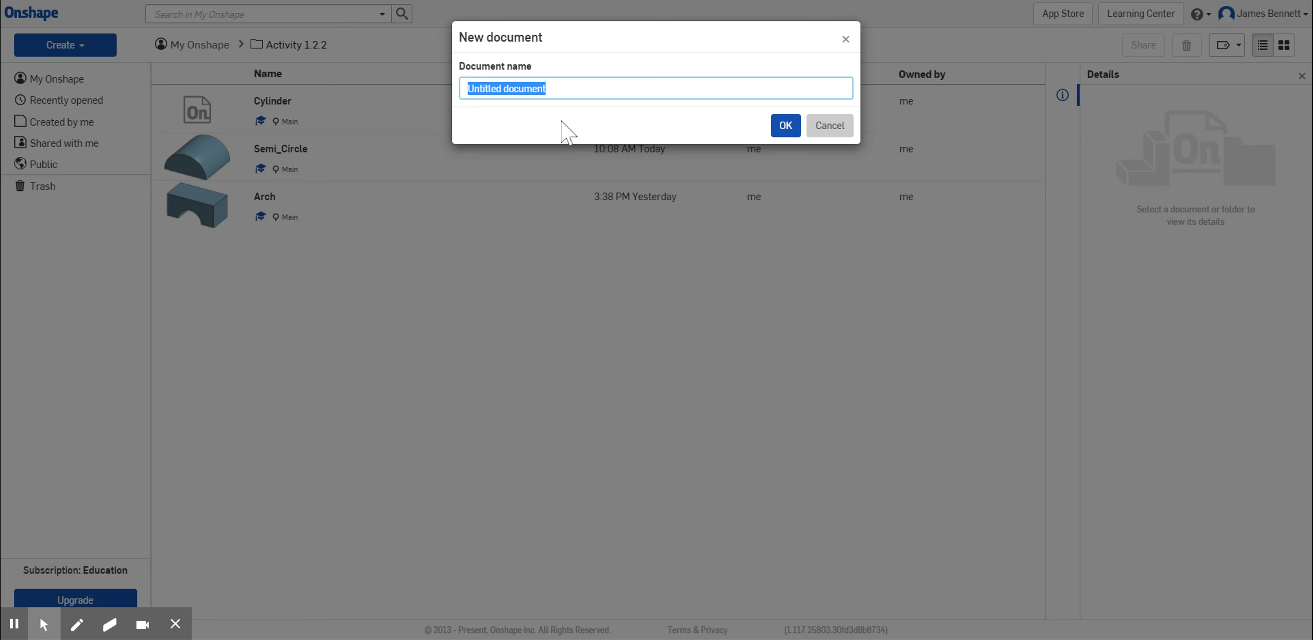
- Name the new document "Tall Rectangle" and create it
type("Tall Rectangle")
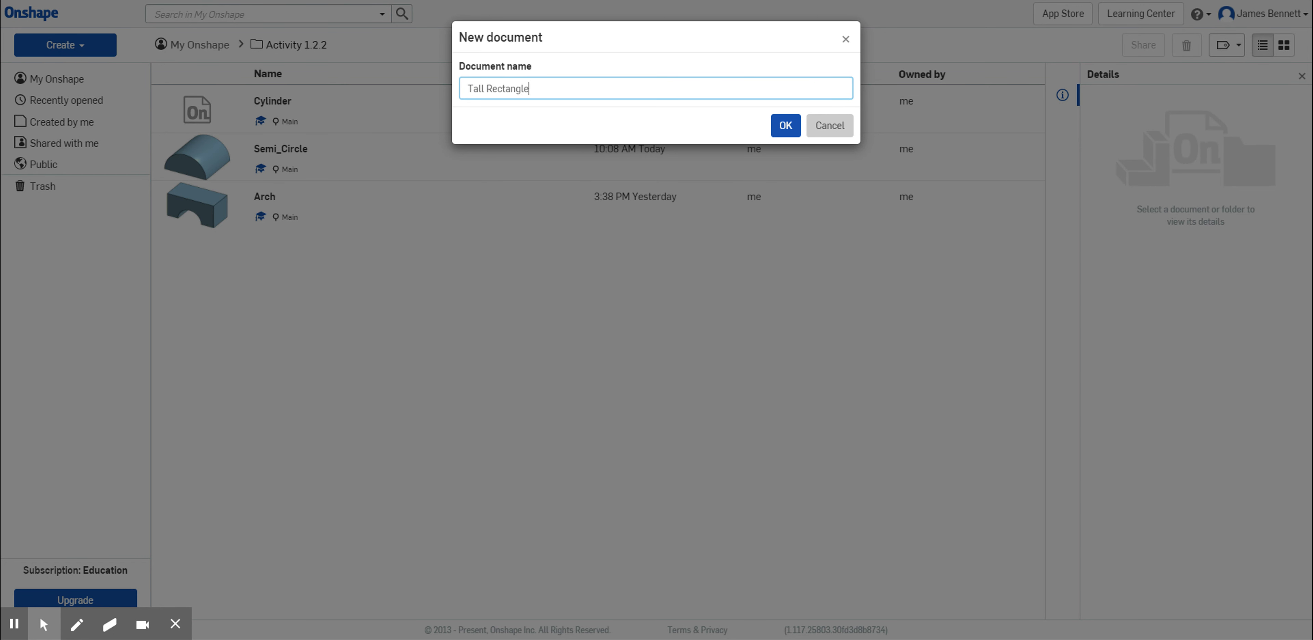
left_click_drag(529, 89, 446, 88)
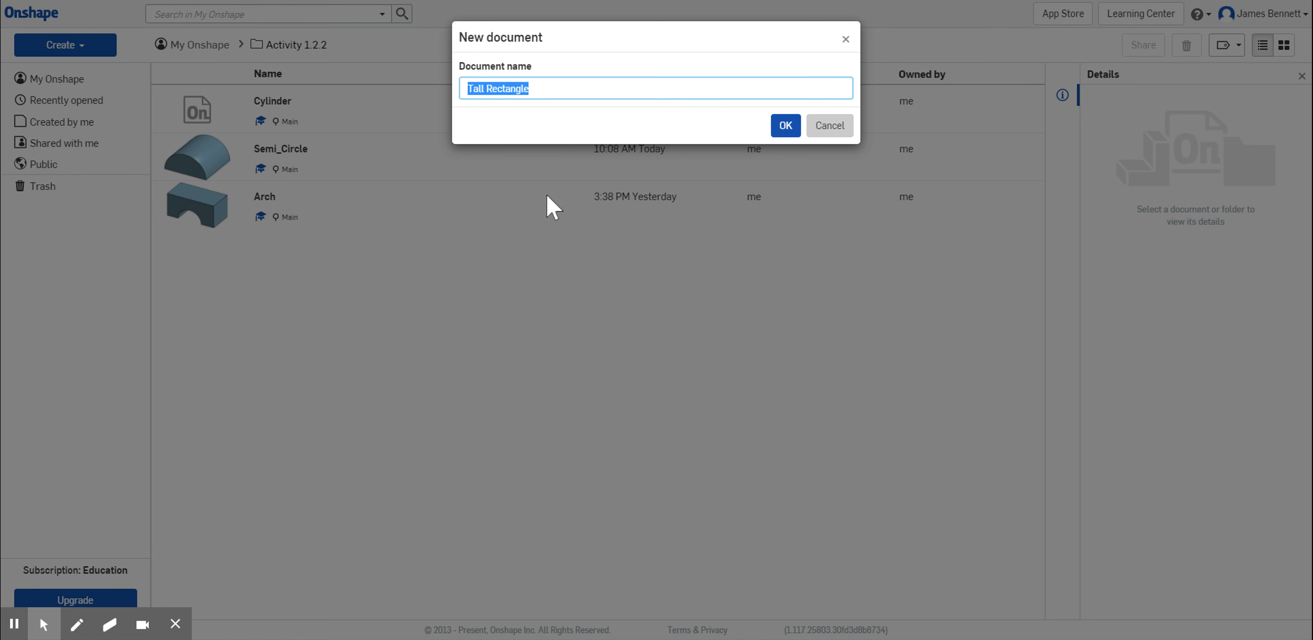
left_click(783, 127)
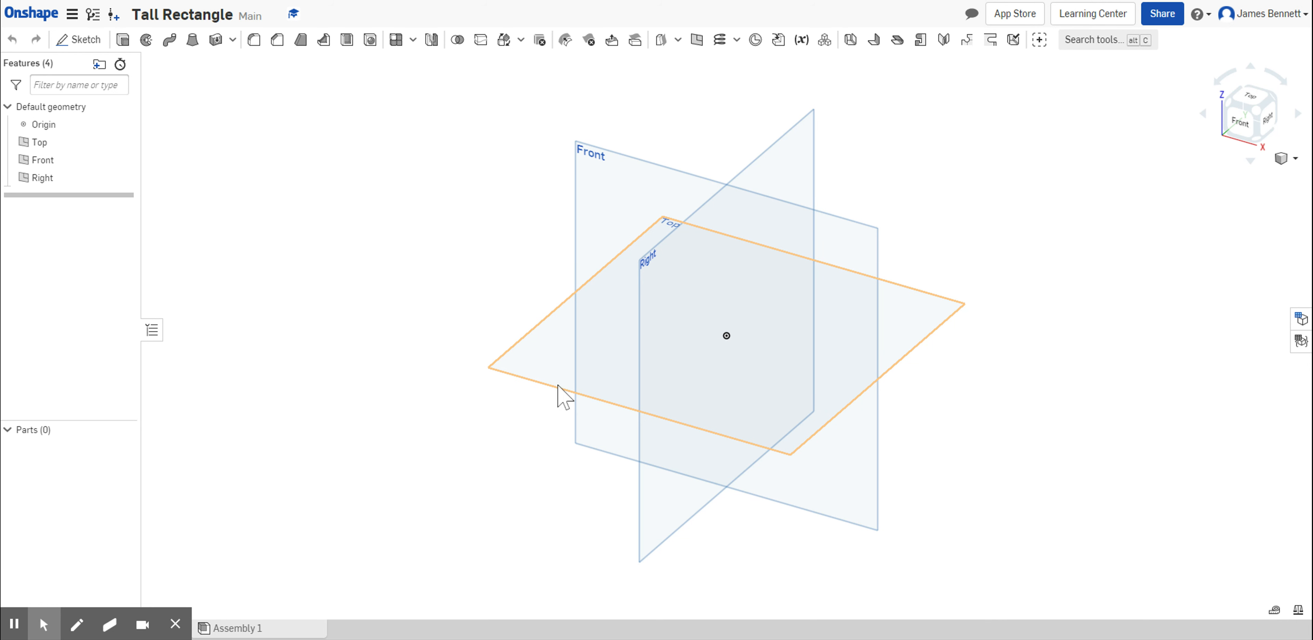
- Sketch a corner rectangle about 1.57 by 0.31 in on the Top plane, starting at the origin and extending below the horizontal axis
left_click(77, 41)
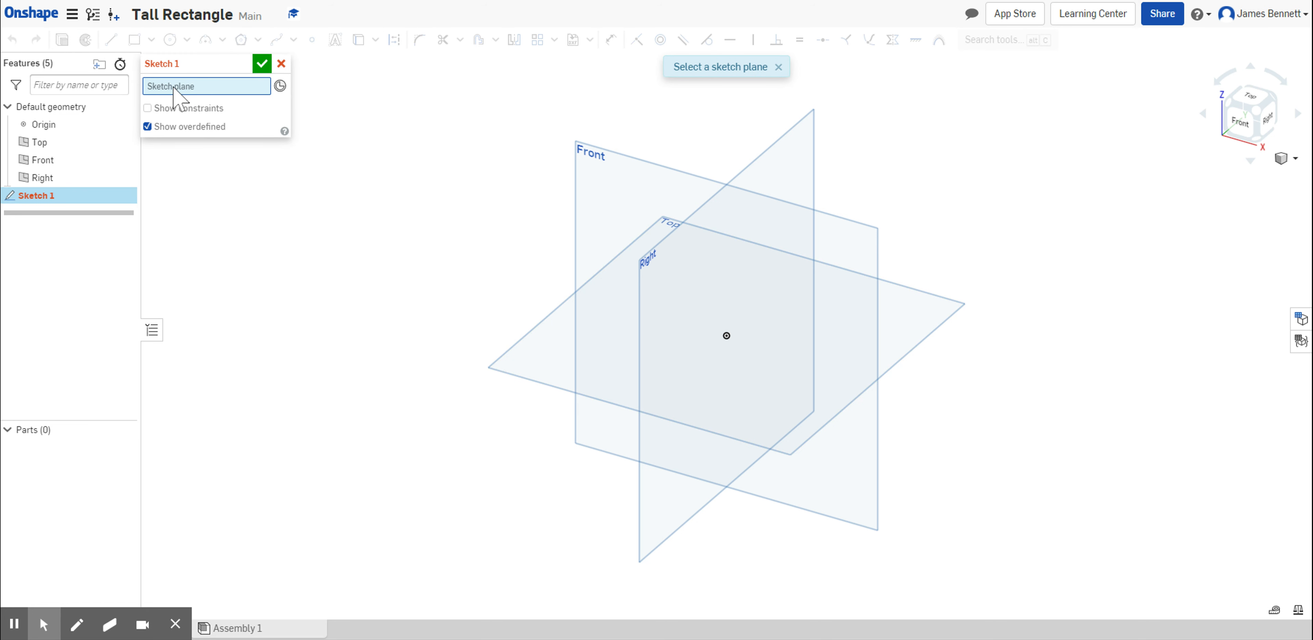
left_click(524, 381)
left_click(1250, 98)
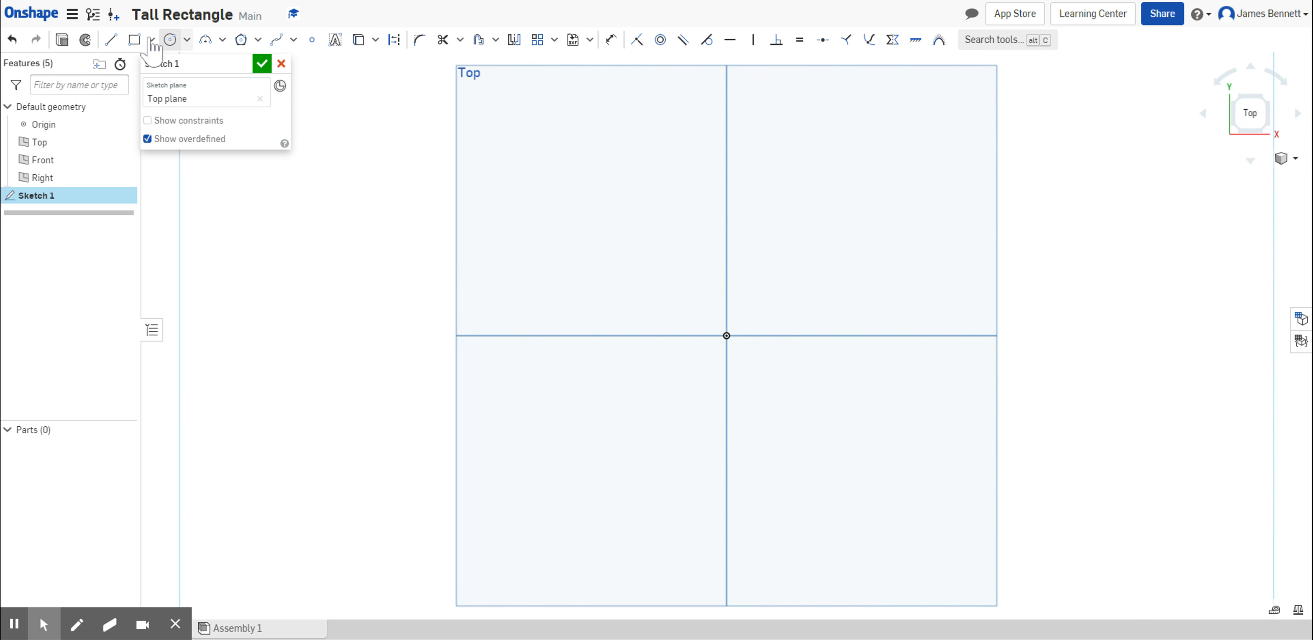
left_click(136, 45)
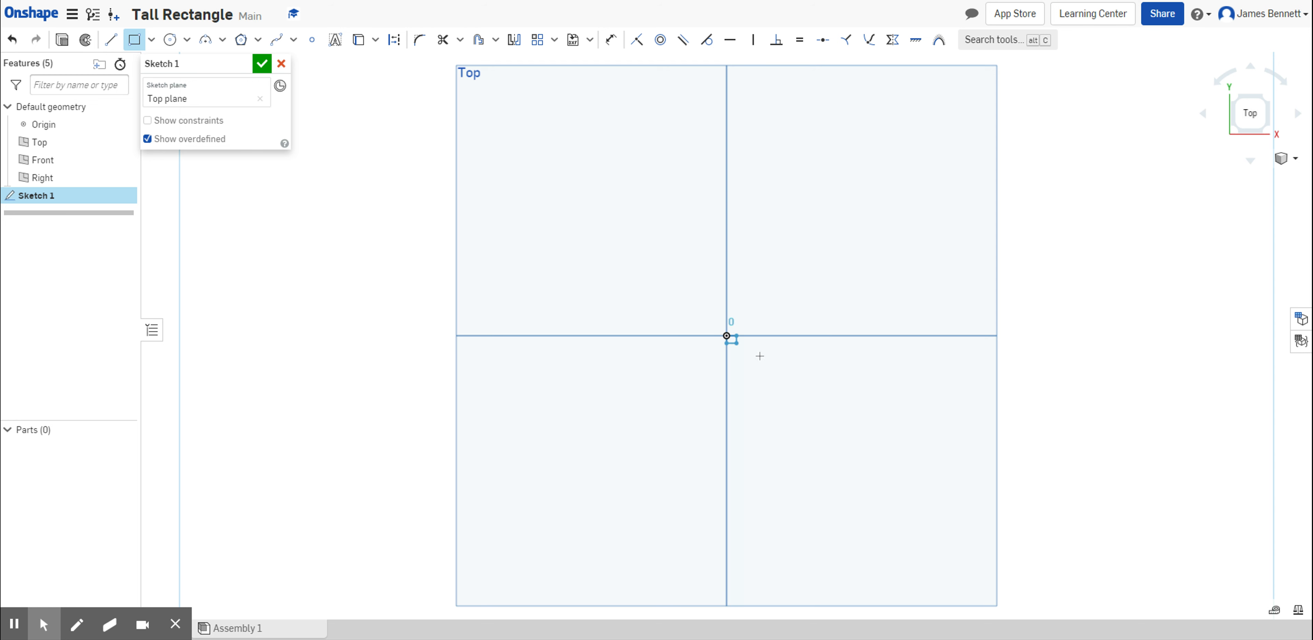
left_click(727, 335)
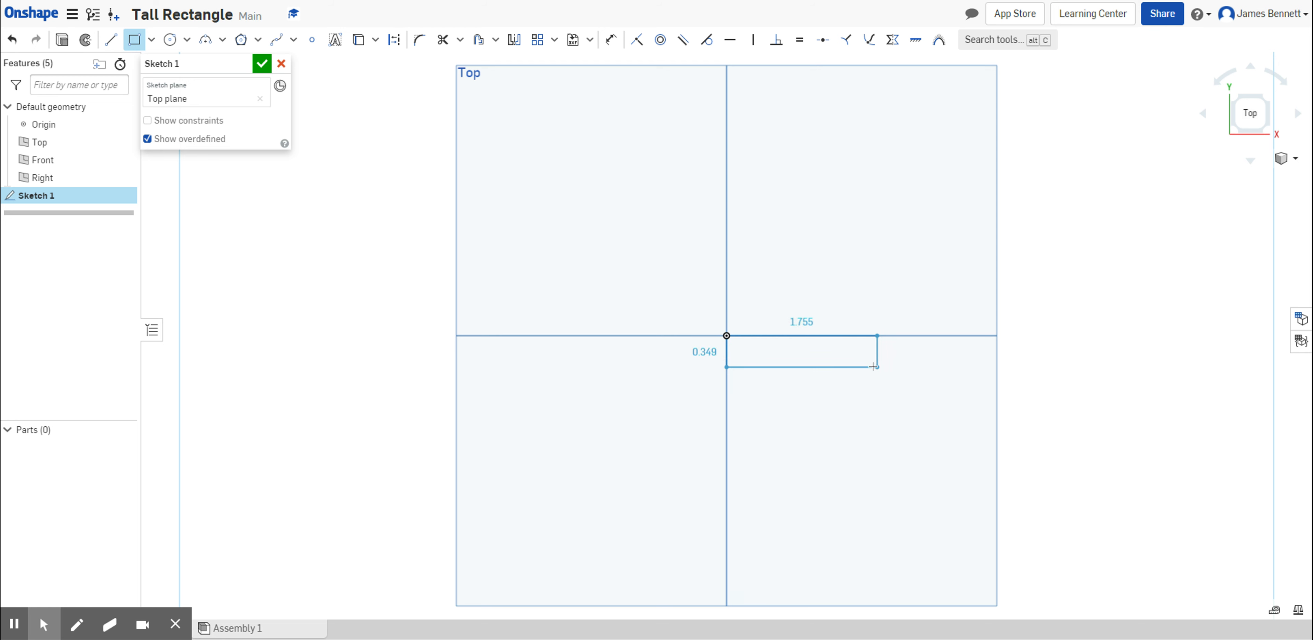
left_click(867, 363)
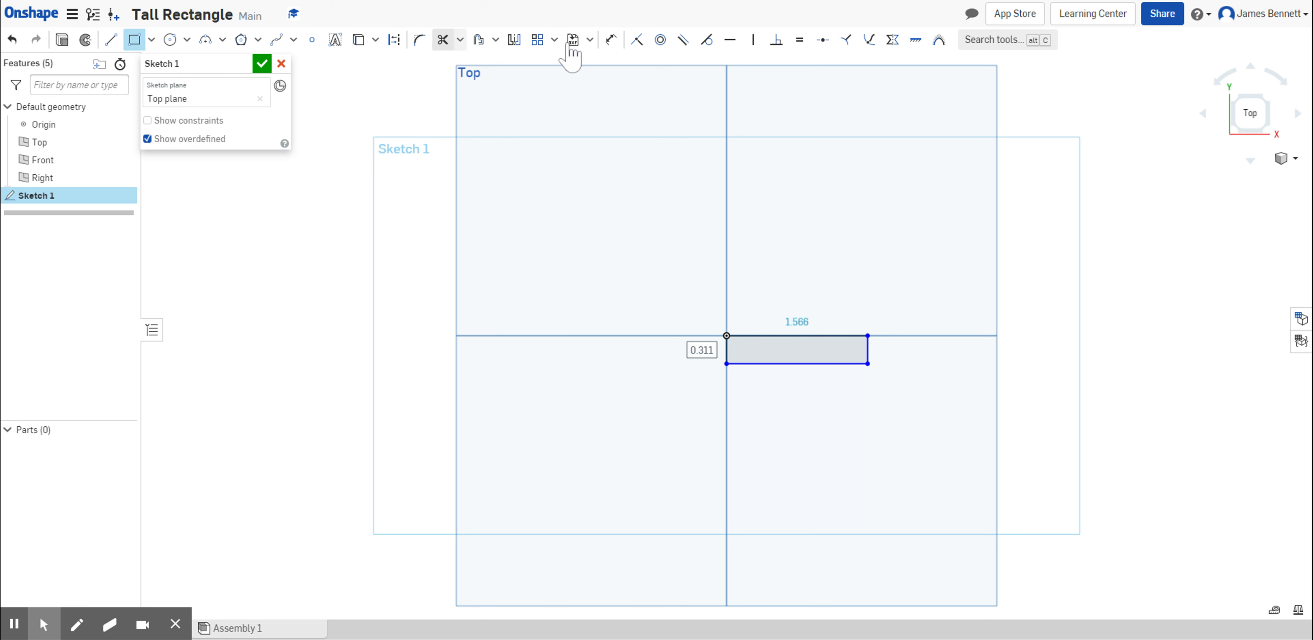
- Dimension the rectangle's horizontal width to 0.75 in
left_click(610, 39)
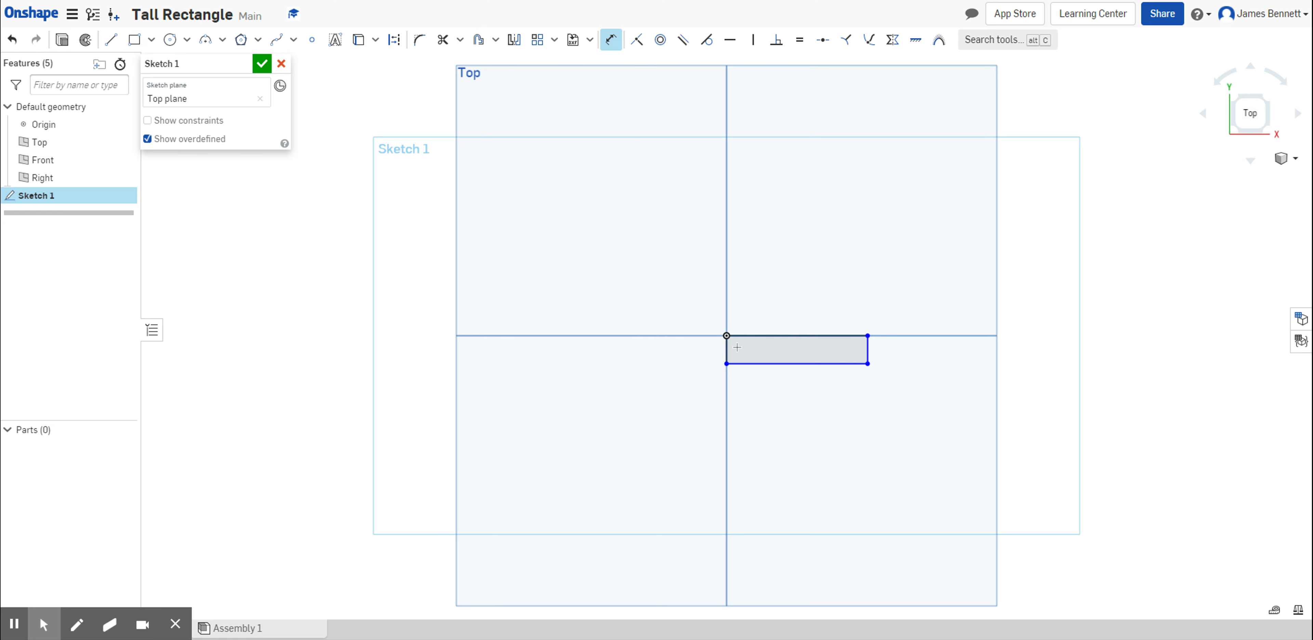
left_click(867, 348)
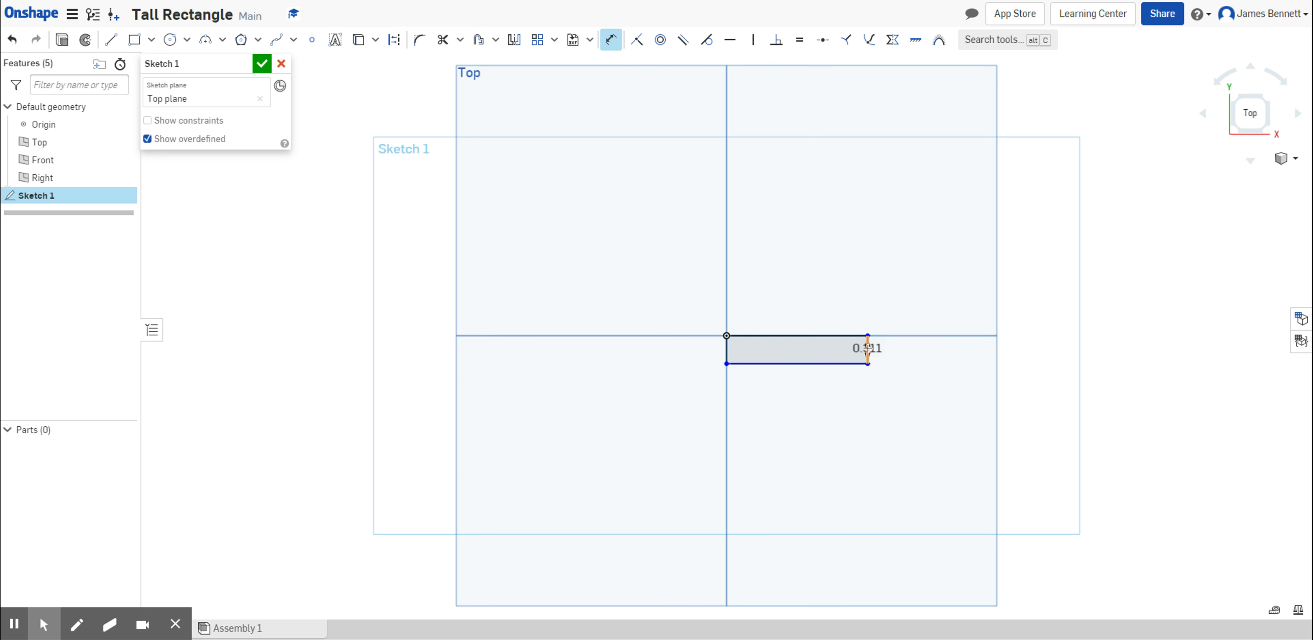
left_click(868, 349)
left_click(851, 281)
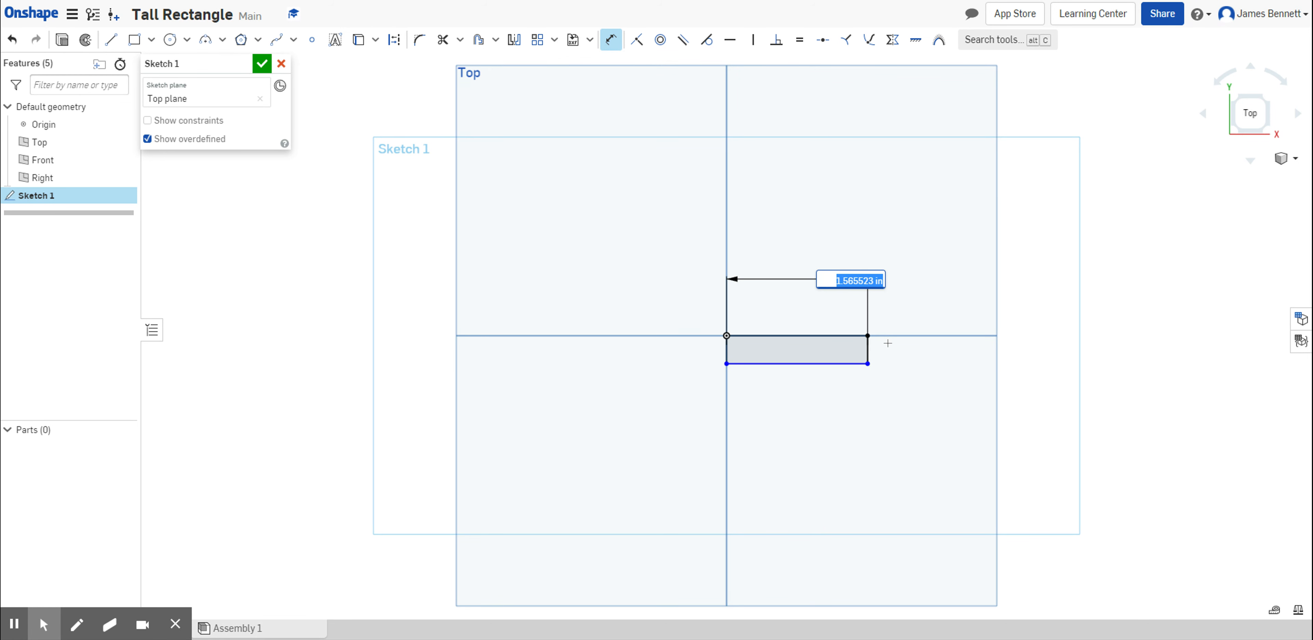
type(".75")
key("Return")
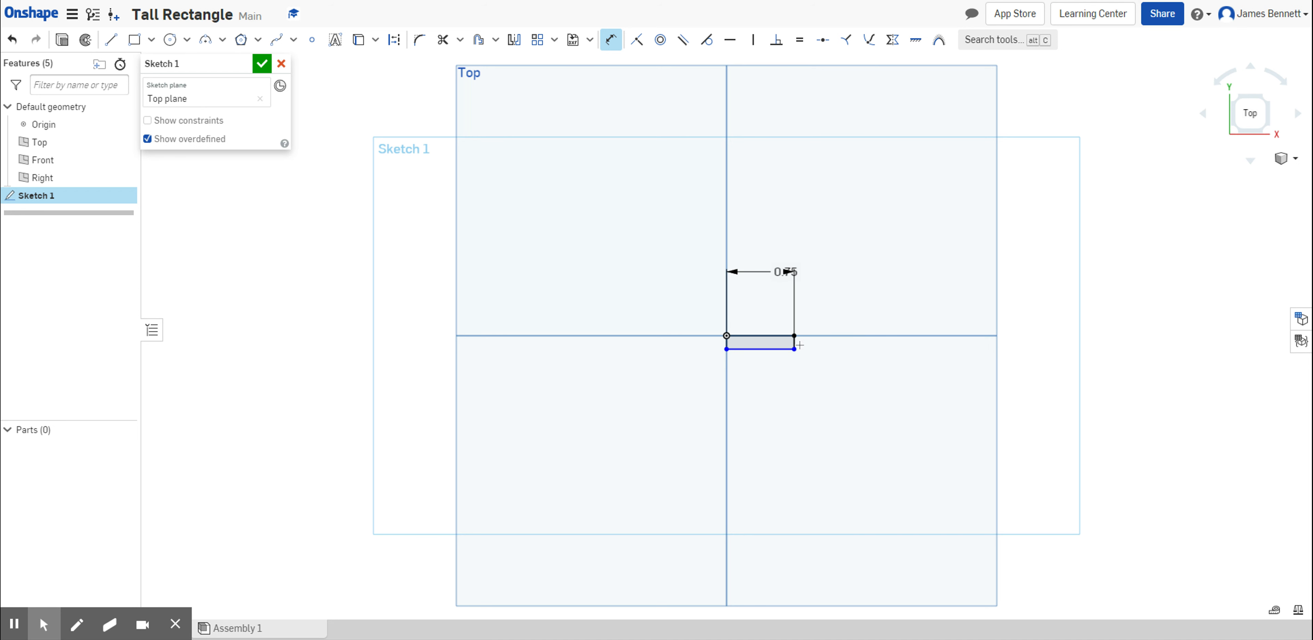
- Dimension the distance between the rectangle's two long edges as 0.5 in
left_click(783, 348)
left_click(781, 334)
left_click(821, 340)
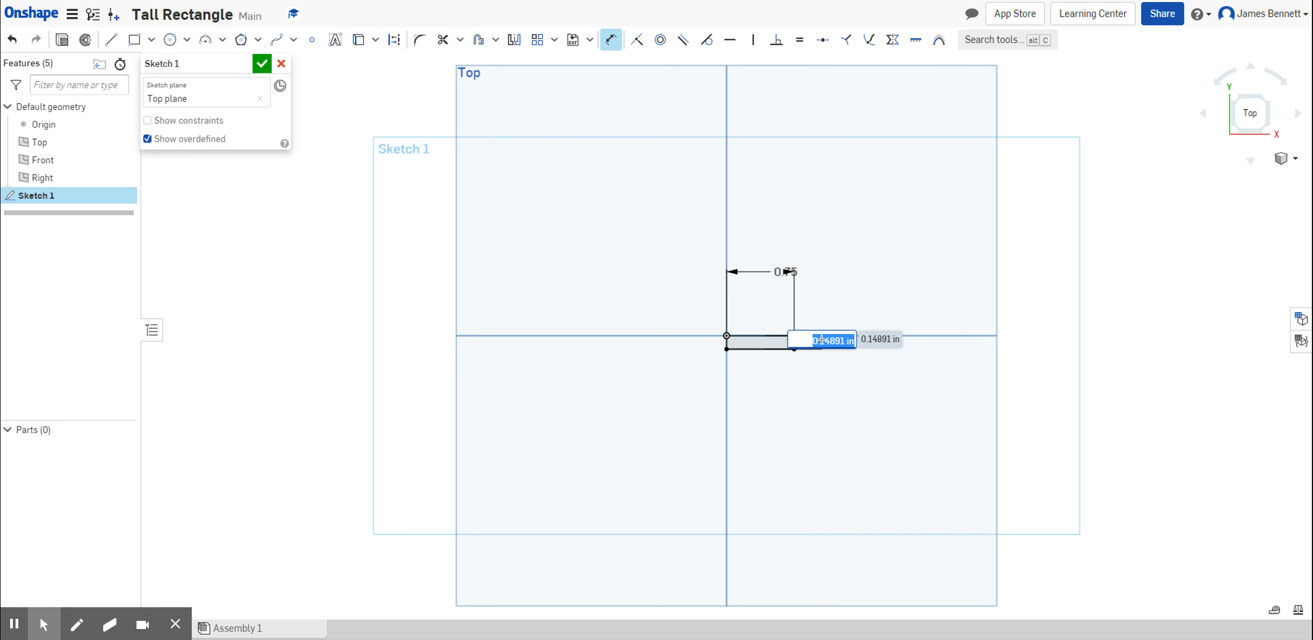
key("BackSpace")
type(".5")
key("Return")
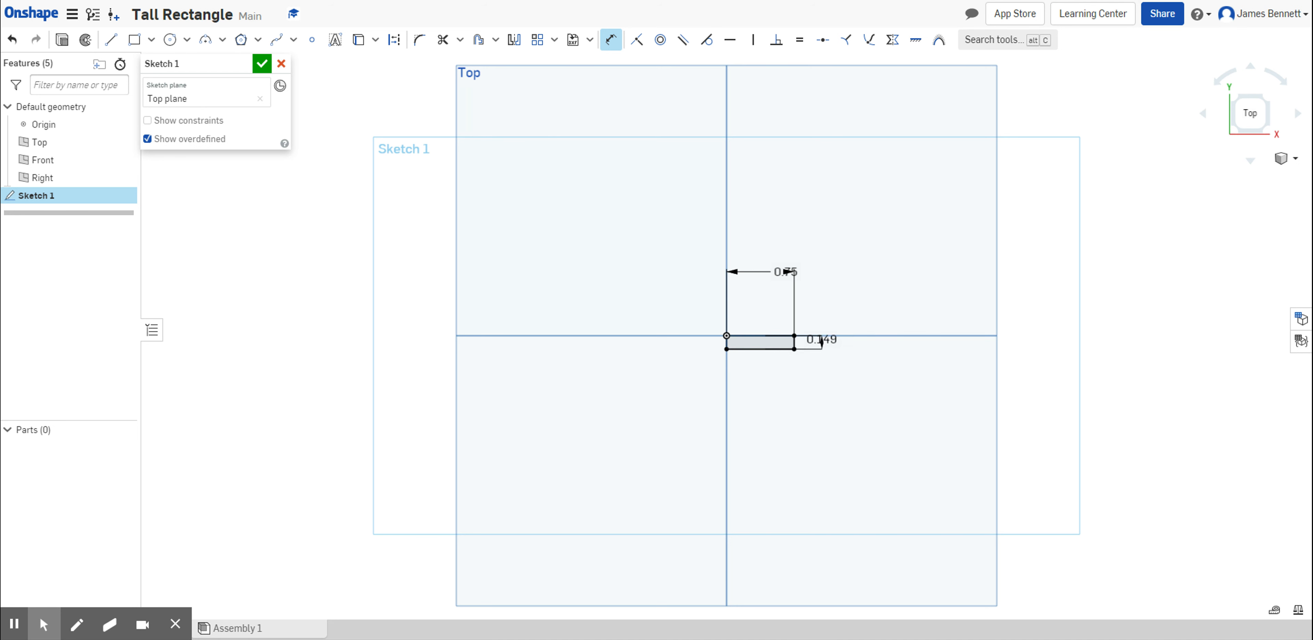
- Change the rectangle's short-side dimension to 0.25 in and finish the sketch
left_click(822, 347)
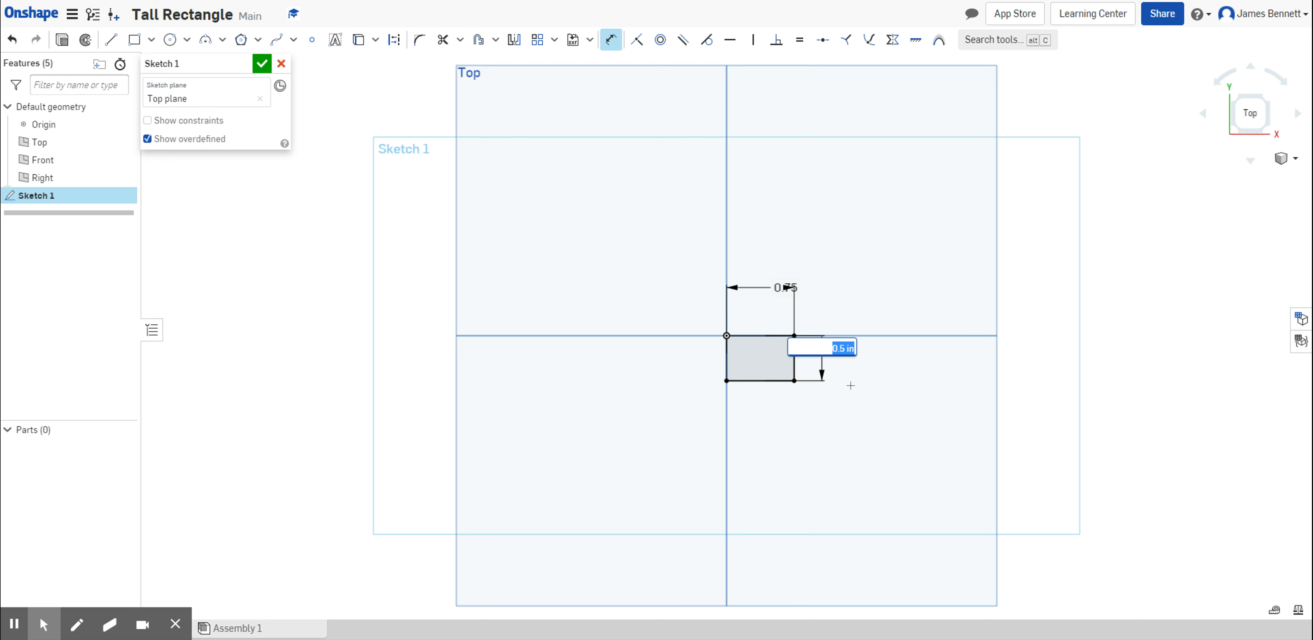
key("BackSpace")
type(".25")
key("Return")
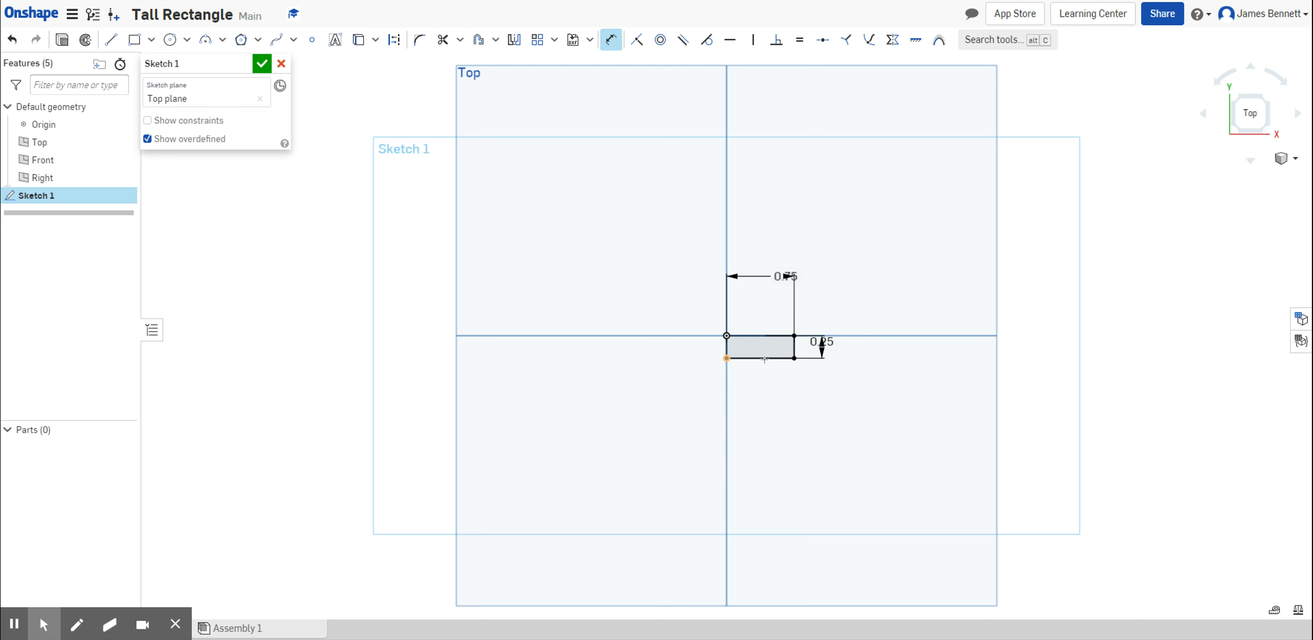
left_click(262, 64)
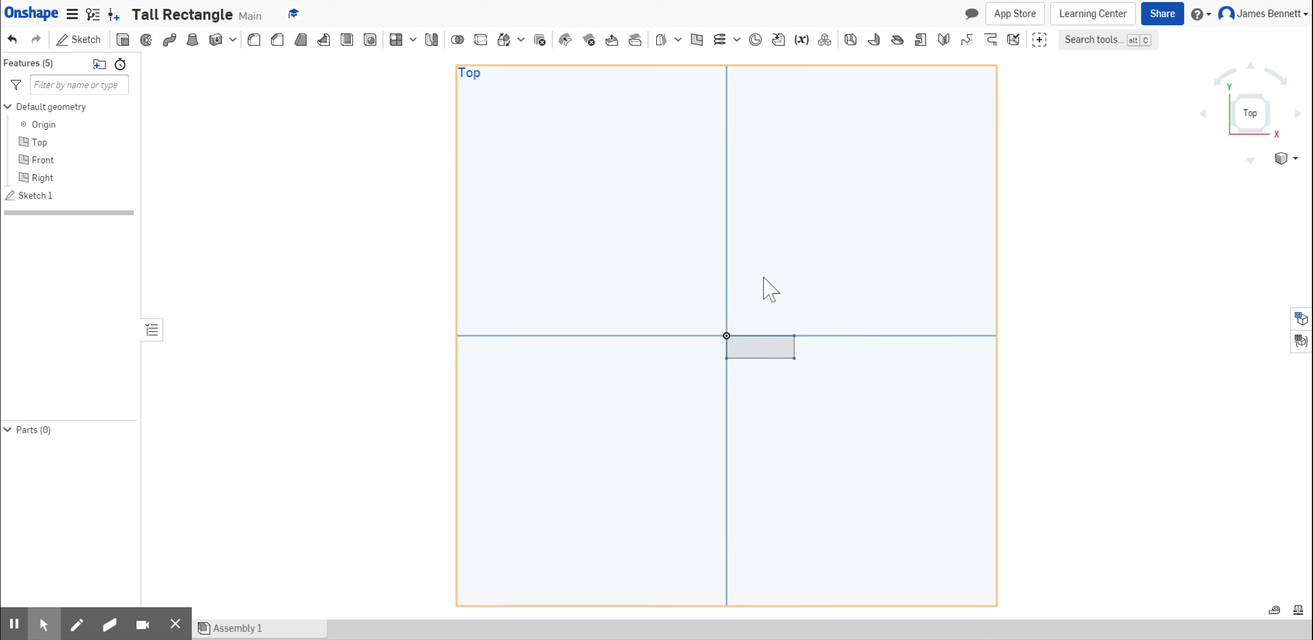
- Extrude the rectangular sketch region upward as a new solid with a blind depth of 1.5 in
left_click(1266, 130)
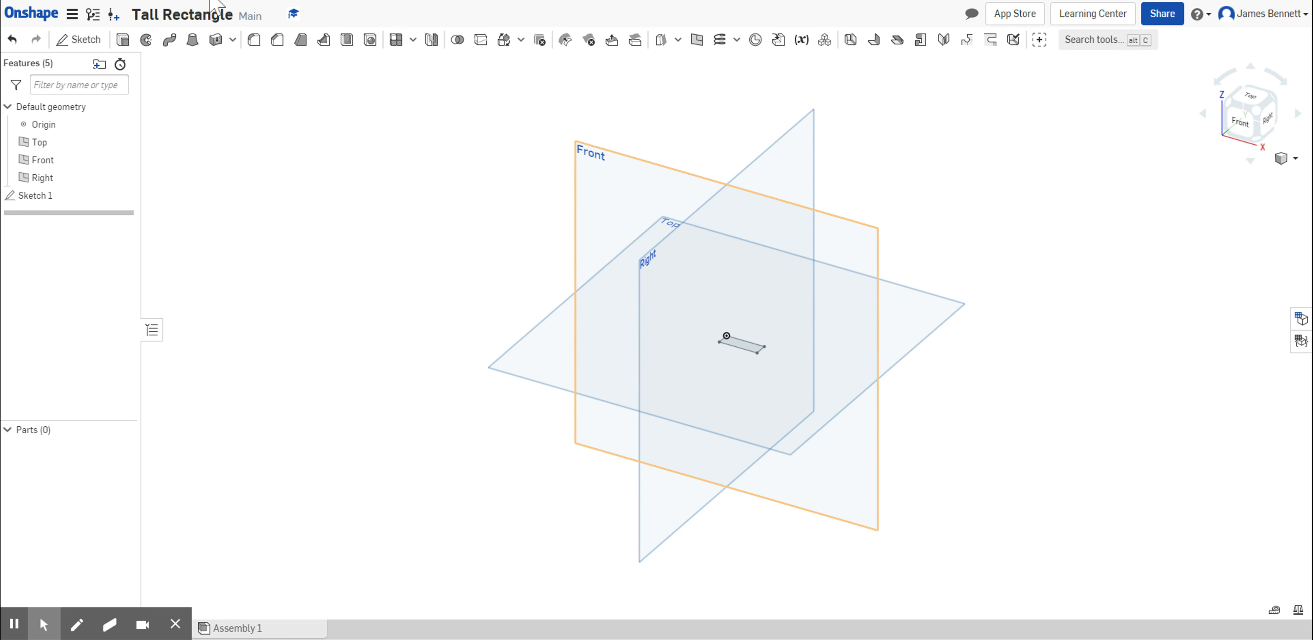
left_click(123, 41)
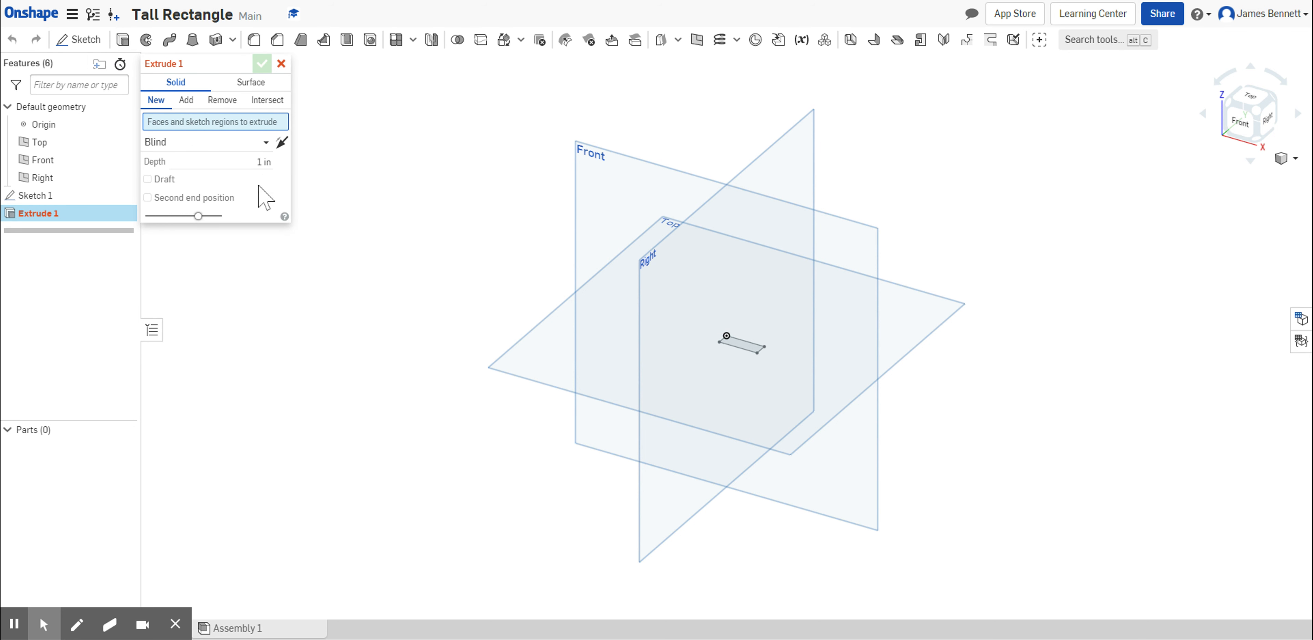
left_click(255, 163)
left_click(748, 351)
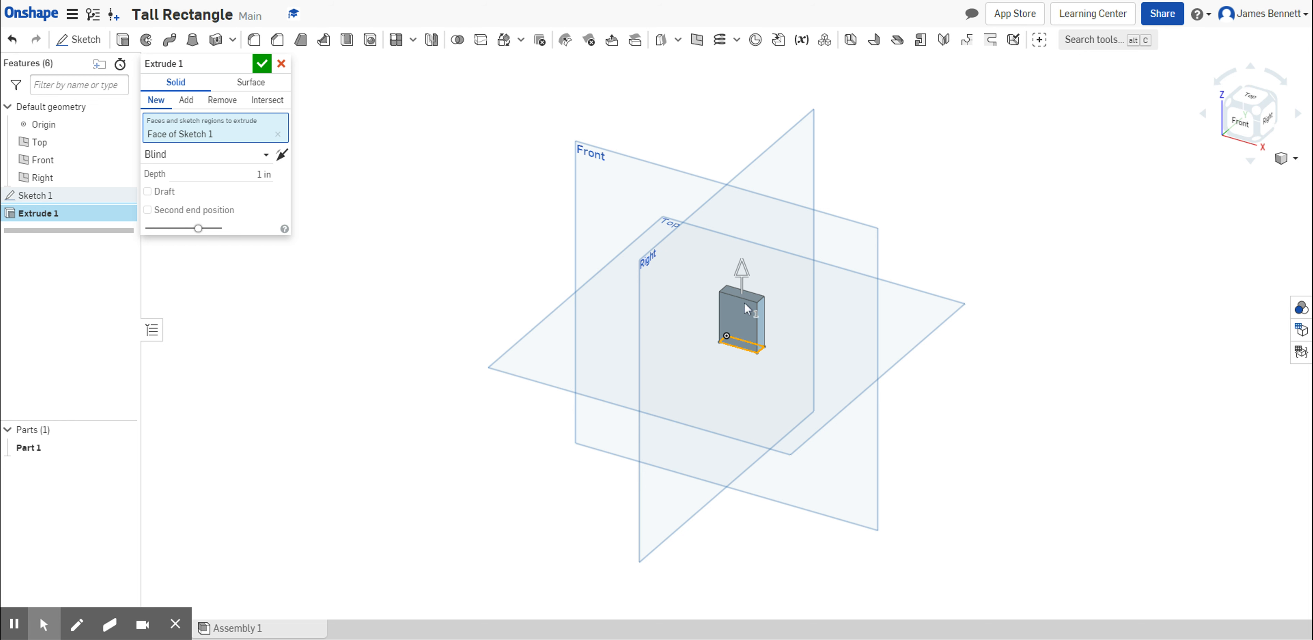
left_click(264, 174)
left_click(262, 174)
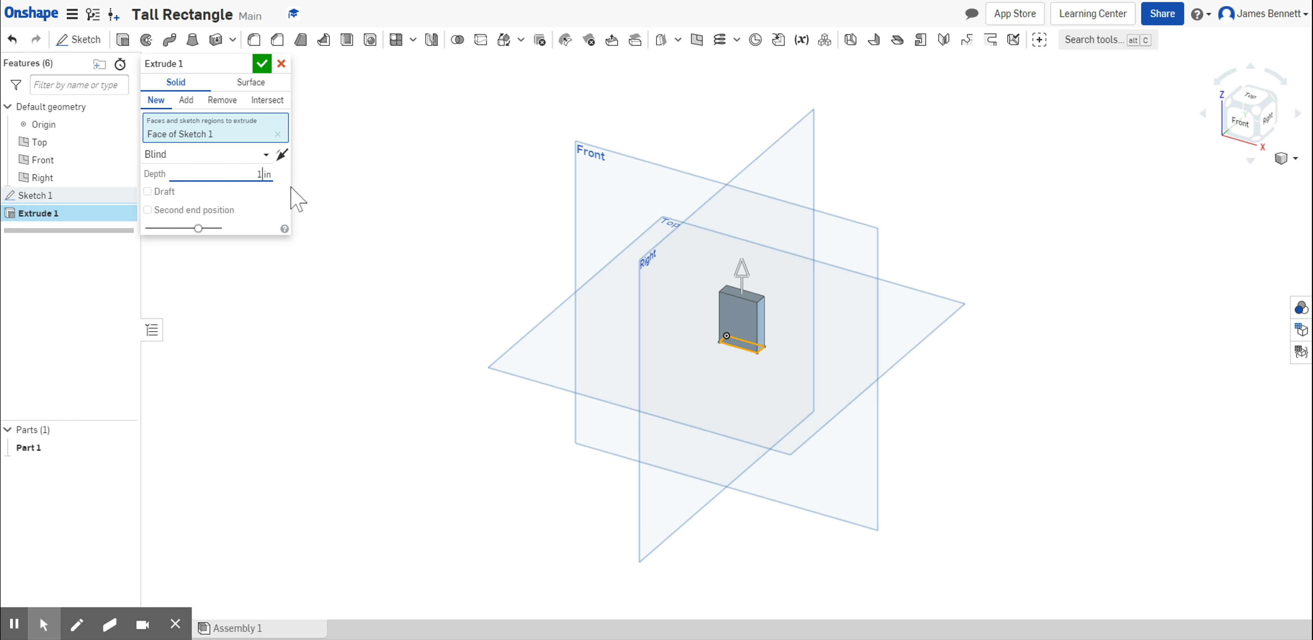
type(".5")
key("Return")
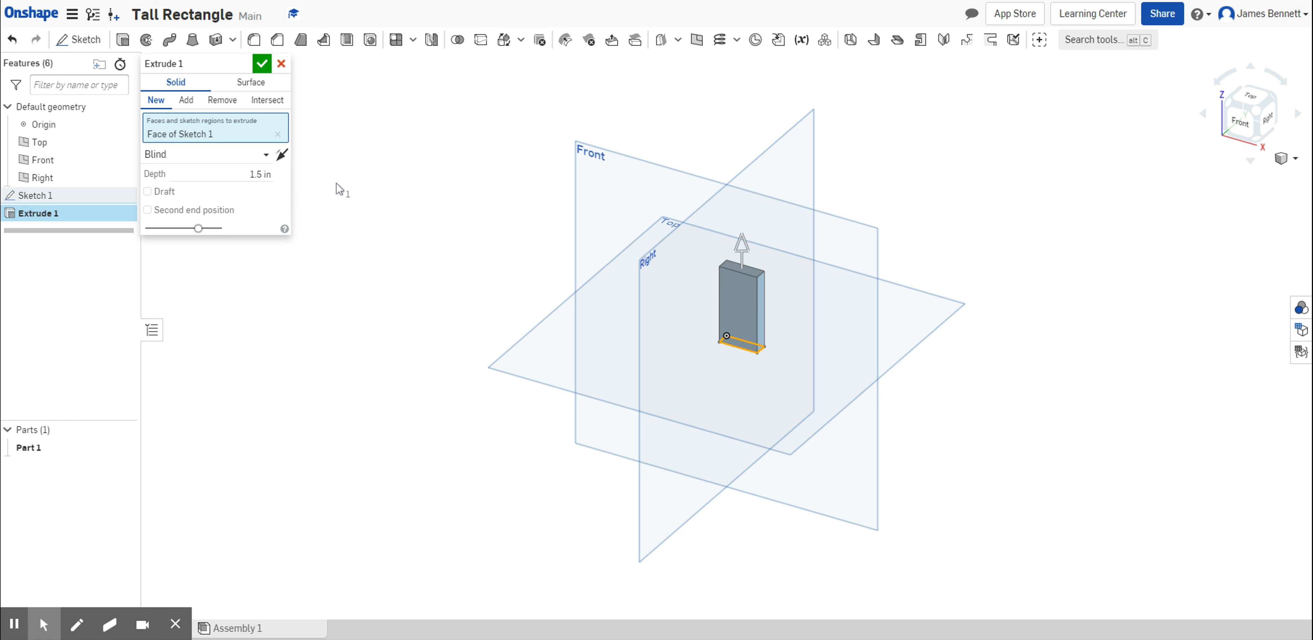
left_click(261, 64)
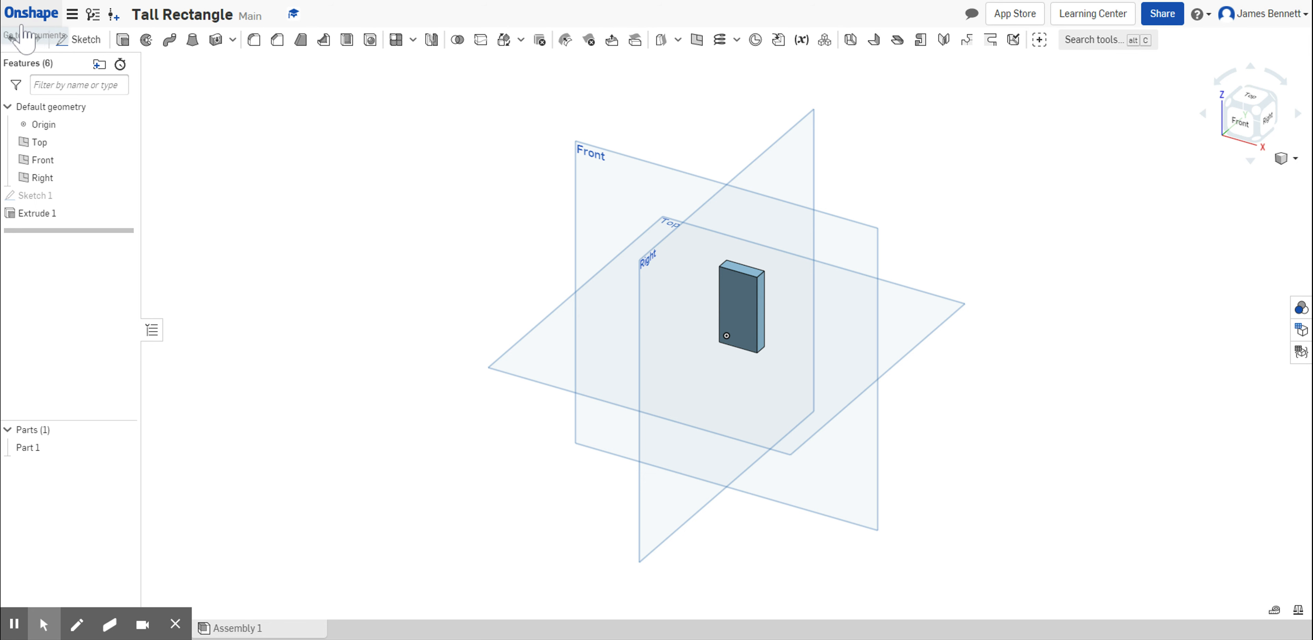
- Return to the Activity 1.2.2 folder and create a new document named "Short Rectangle"
left_click(51, 23)
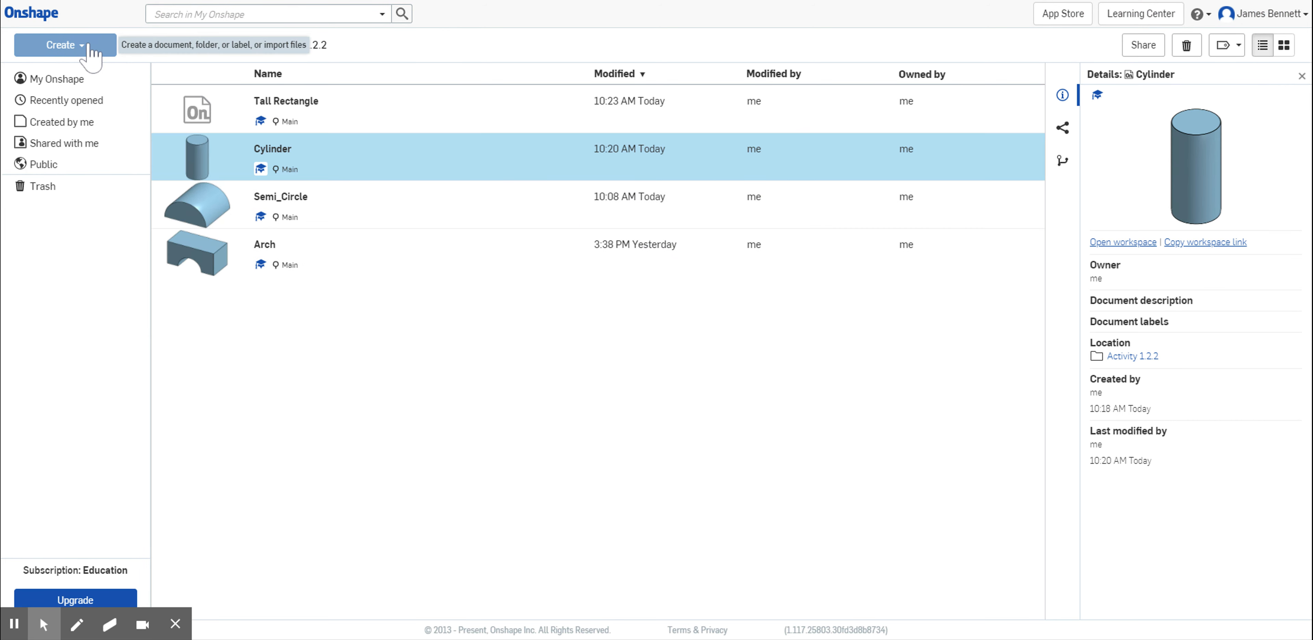
left_click(90, 46)
left_click(81, 72)
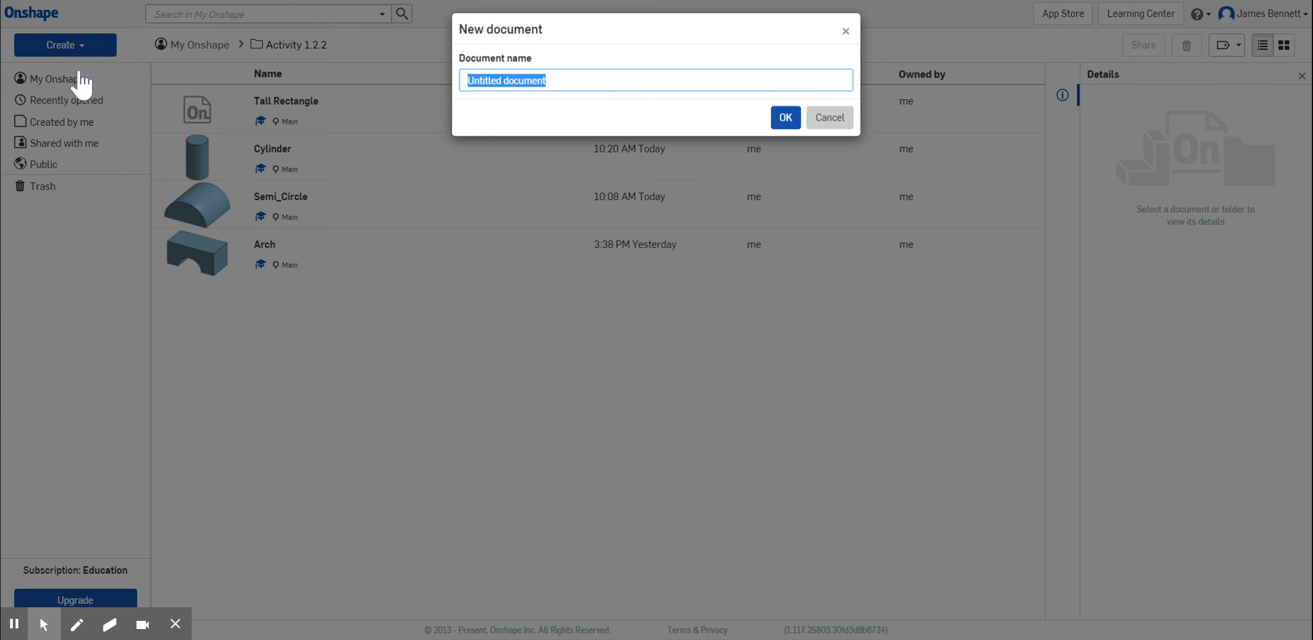
left_click(608, 93)
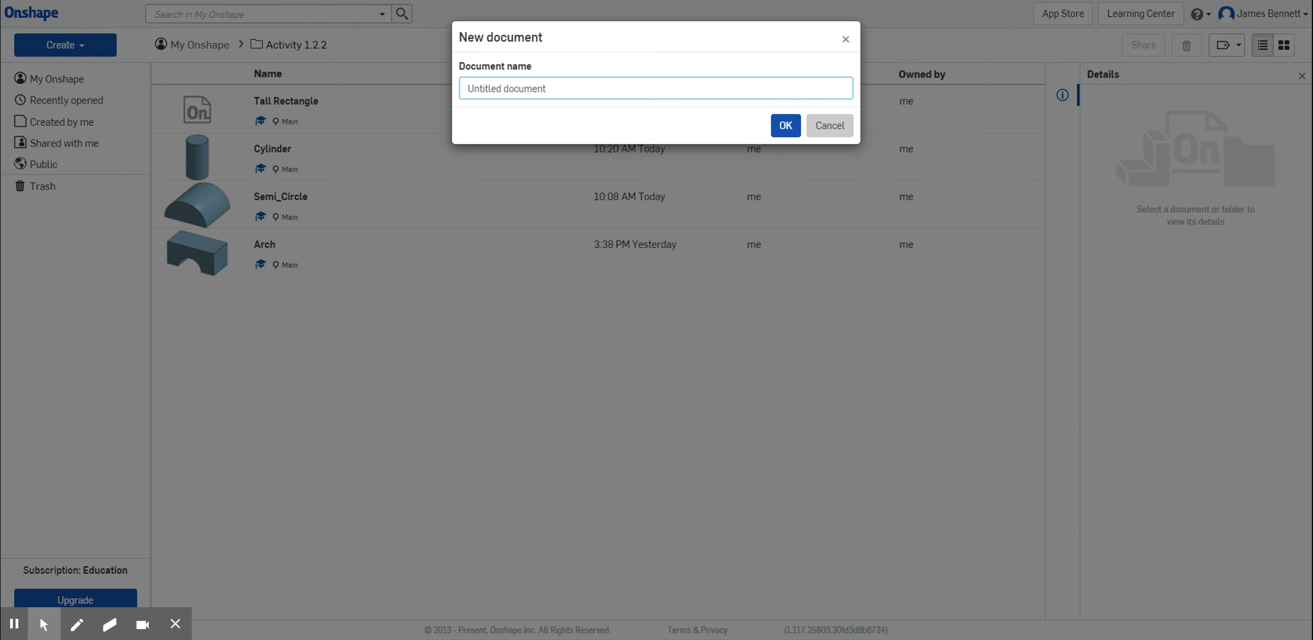
left_click_drag(608, 90, 437, 90)
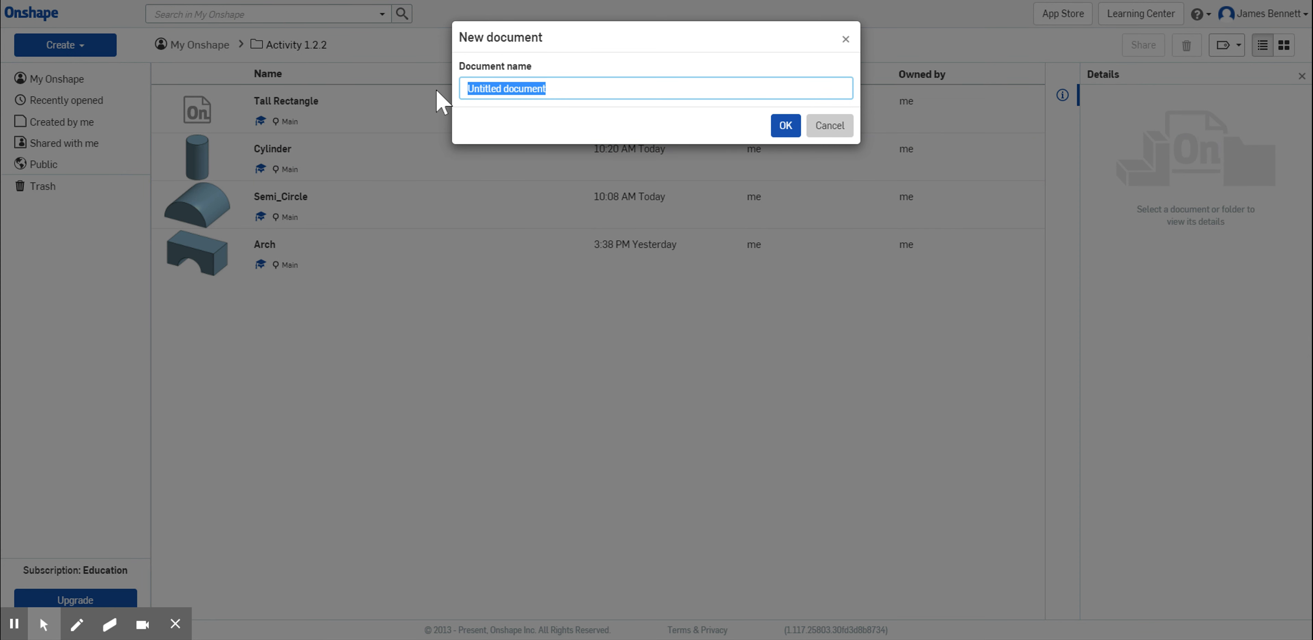
type("Short Rectangle")
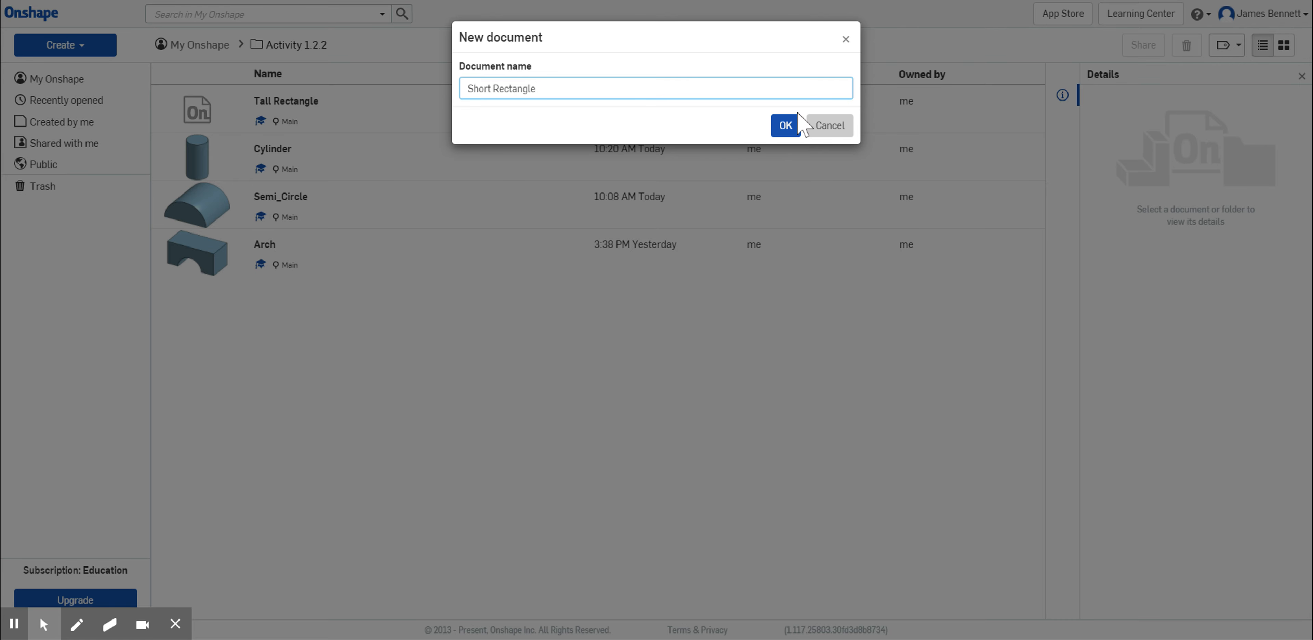
left_click(786, 126)
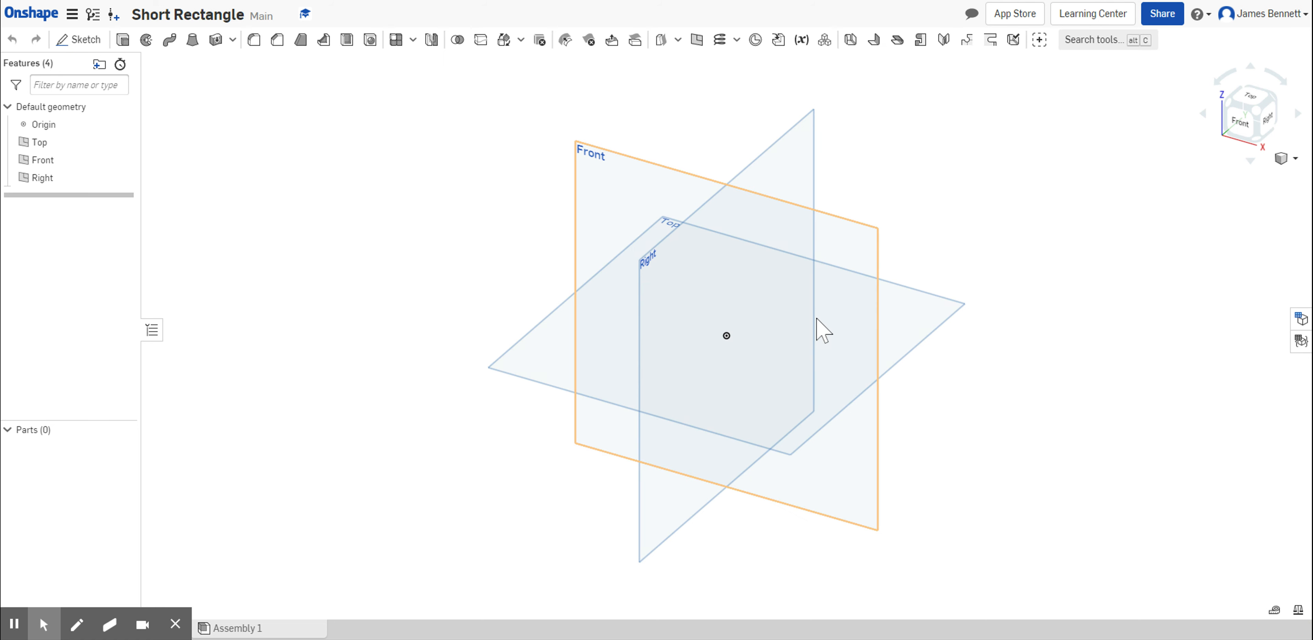
- Sketch a corner rectangle about 0.83 by 0.22 in from the origin on the Top plane
left_click(81, 39)
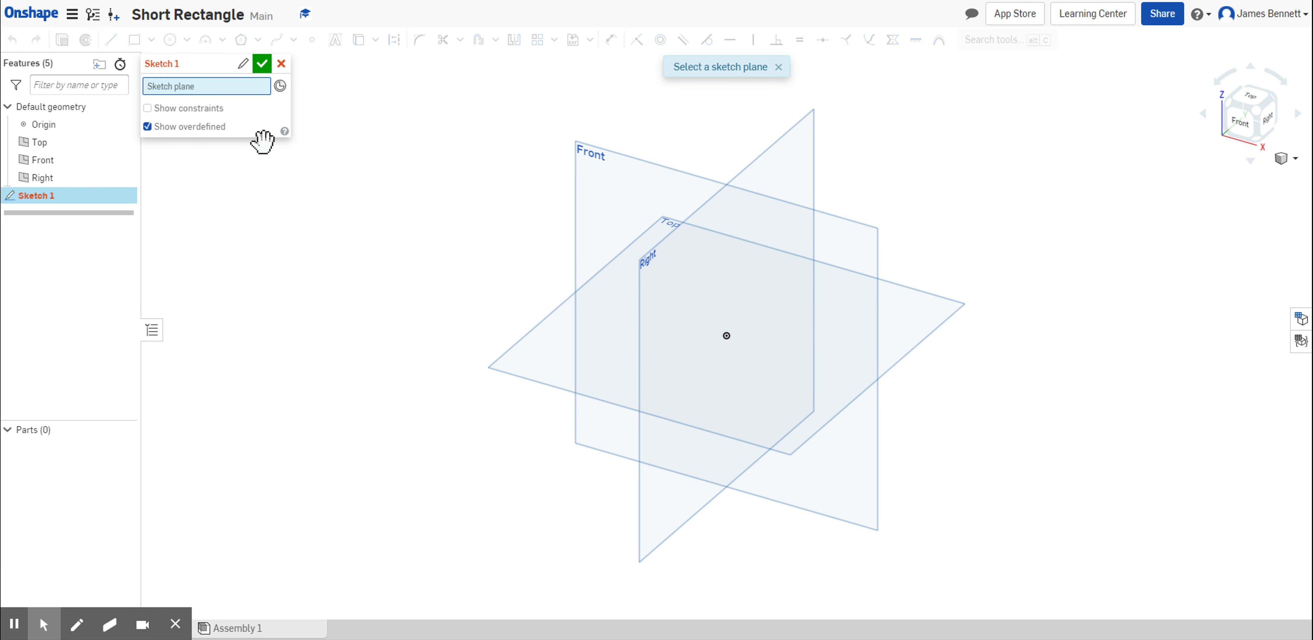
left_click(519, 376)
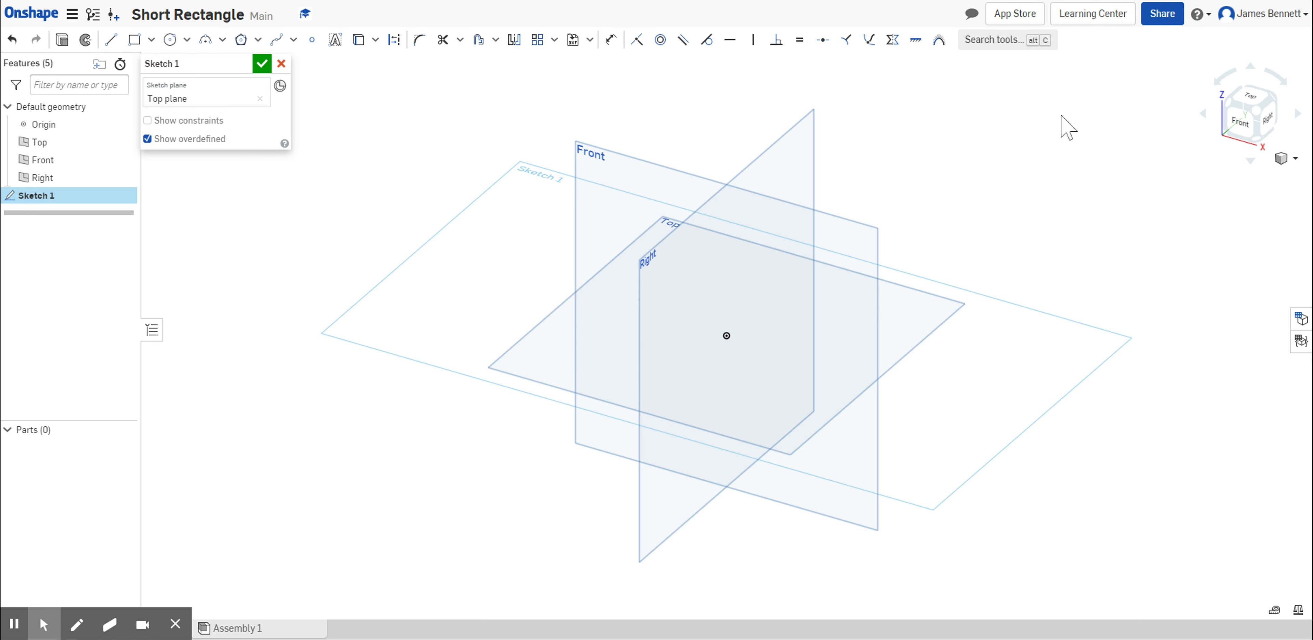
left_click(1251, 96)
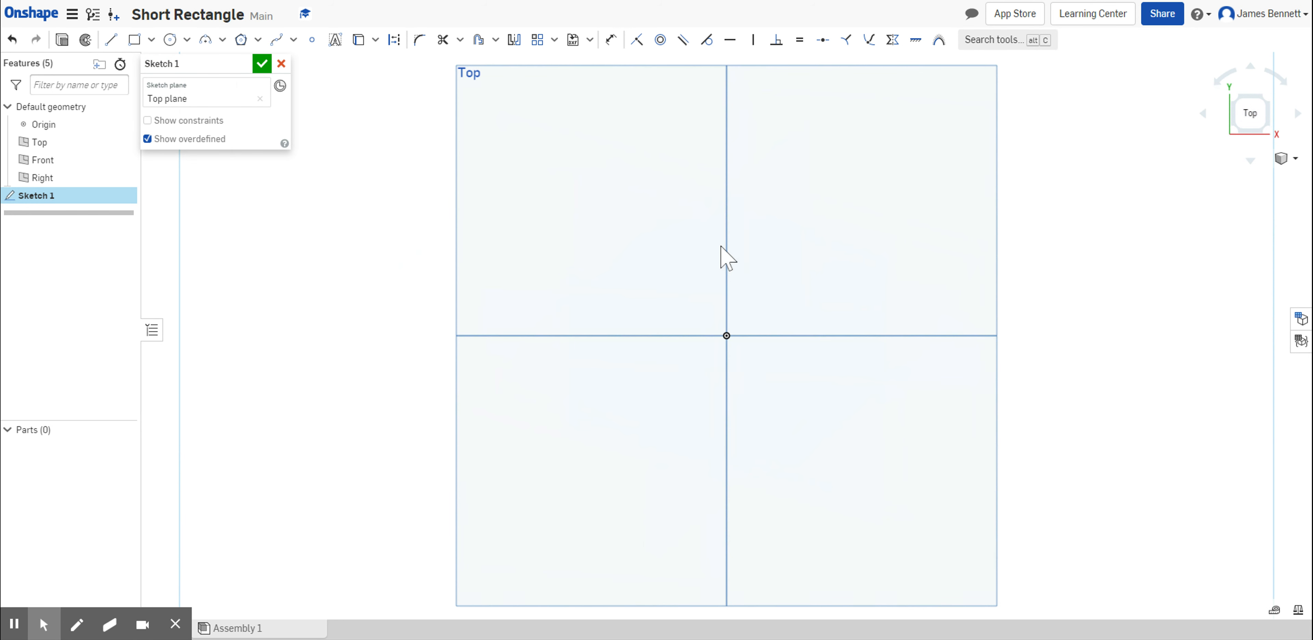
left_click(135, 42)
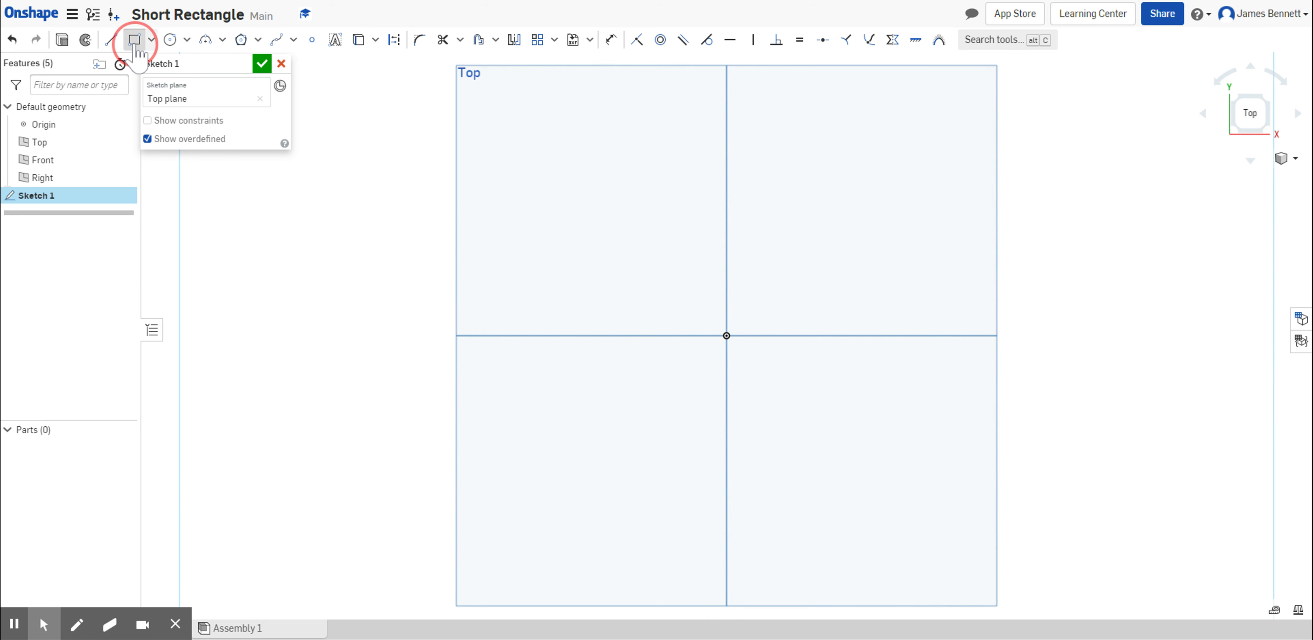
left_click(726, 335)
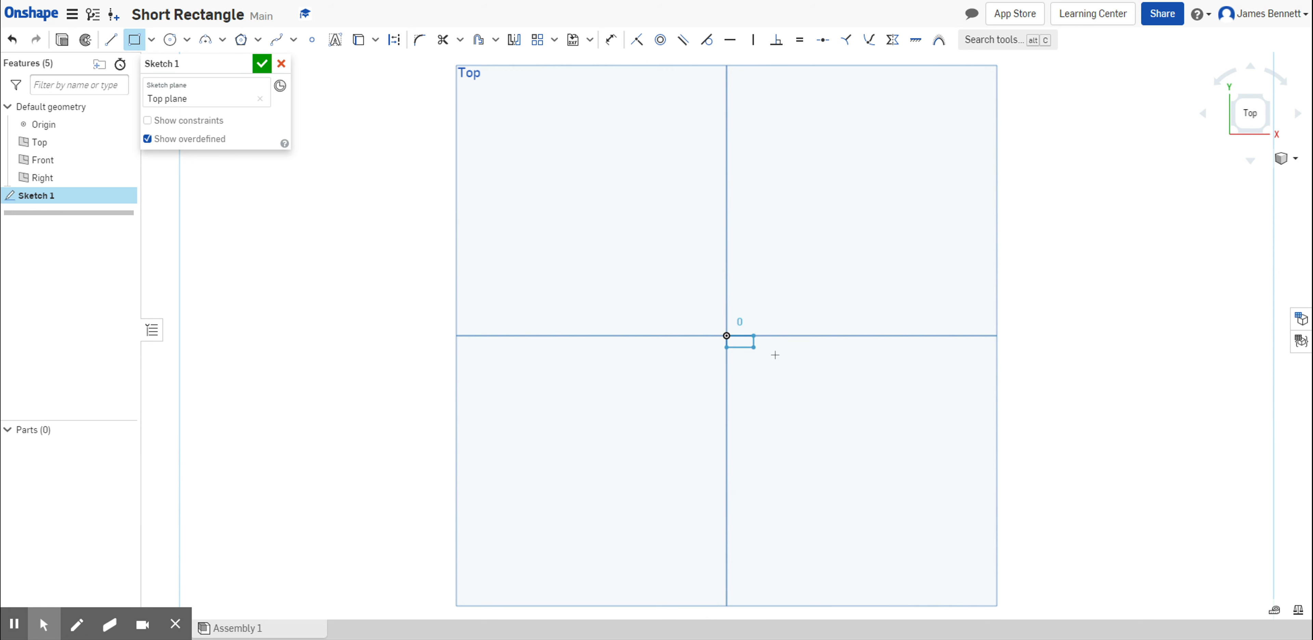
left_click(802, 355)
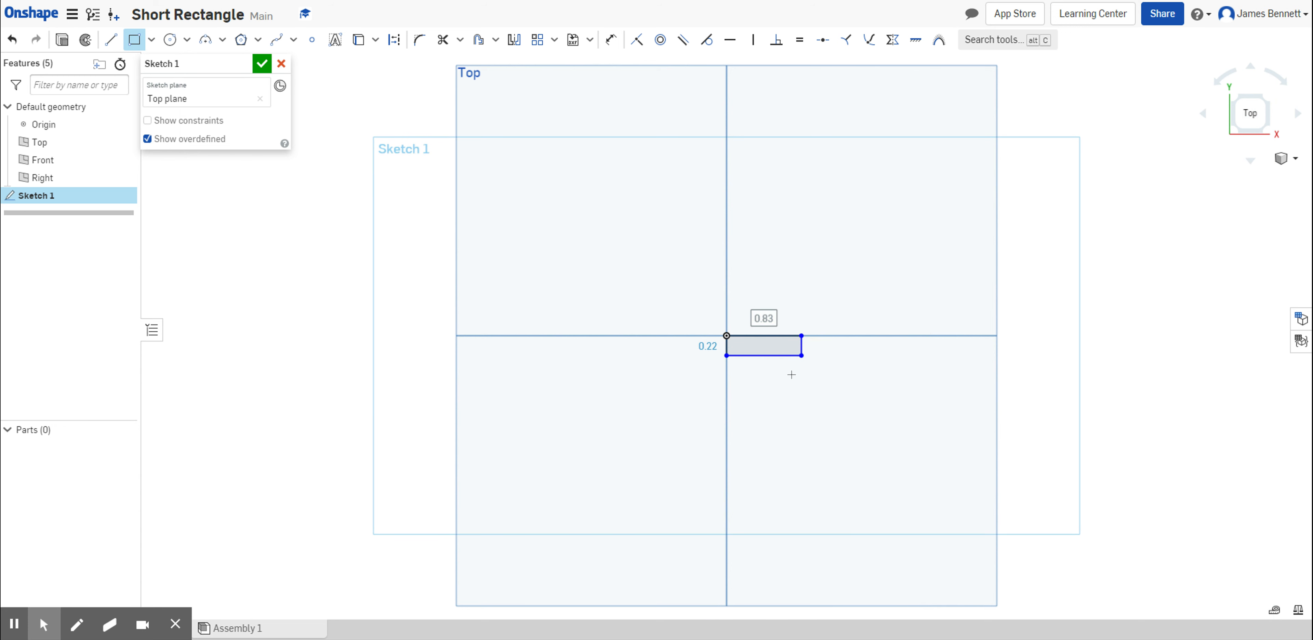
- Dimension the distance between the rectangle's two long edges at 0.25 in
left_click(611, 41)
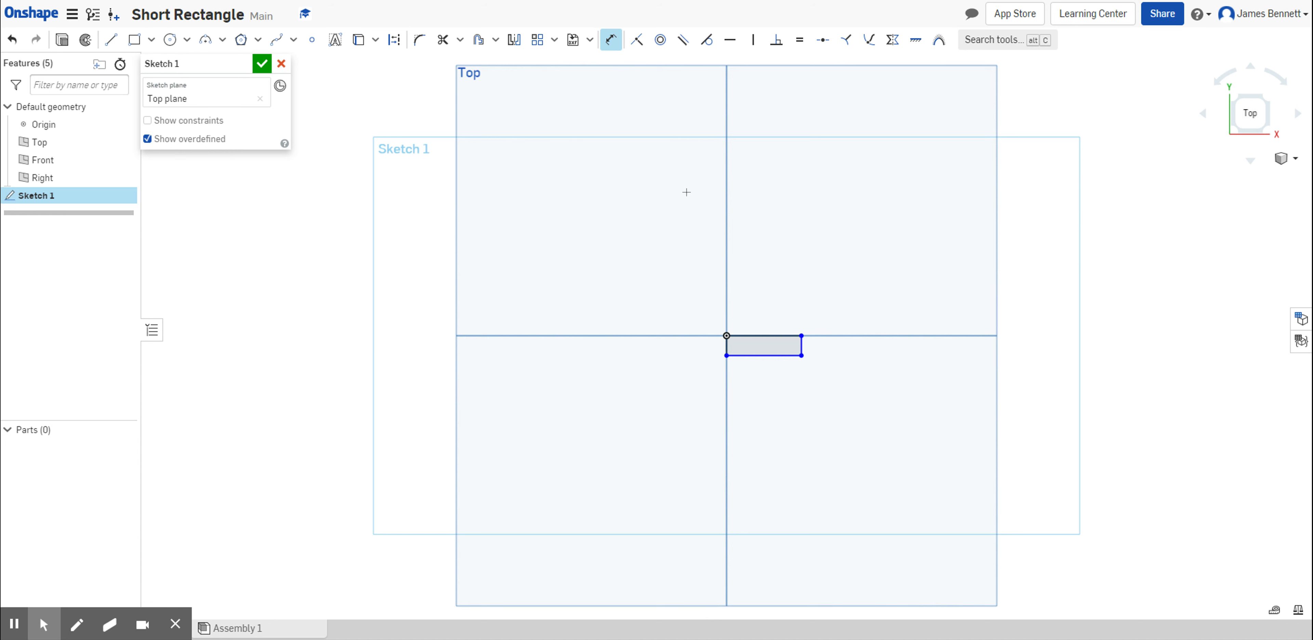
left_click(753, 337)
left_click(763, 355)
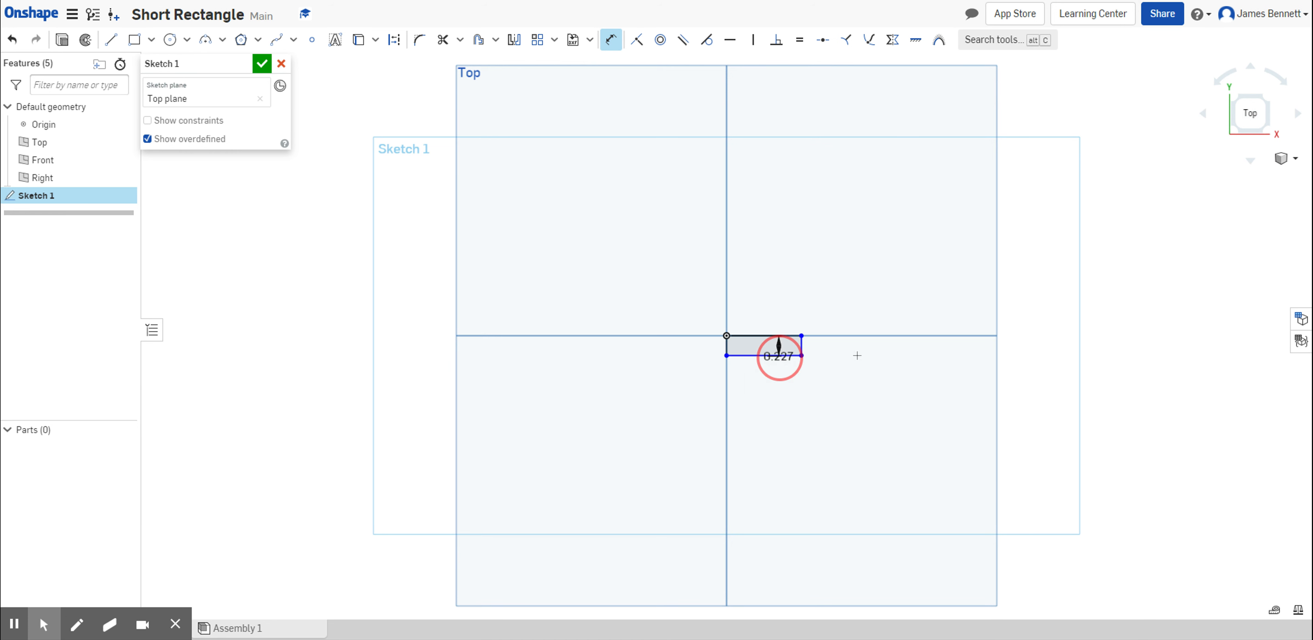
left_click(878, 384)
type(".25")
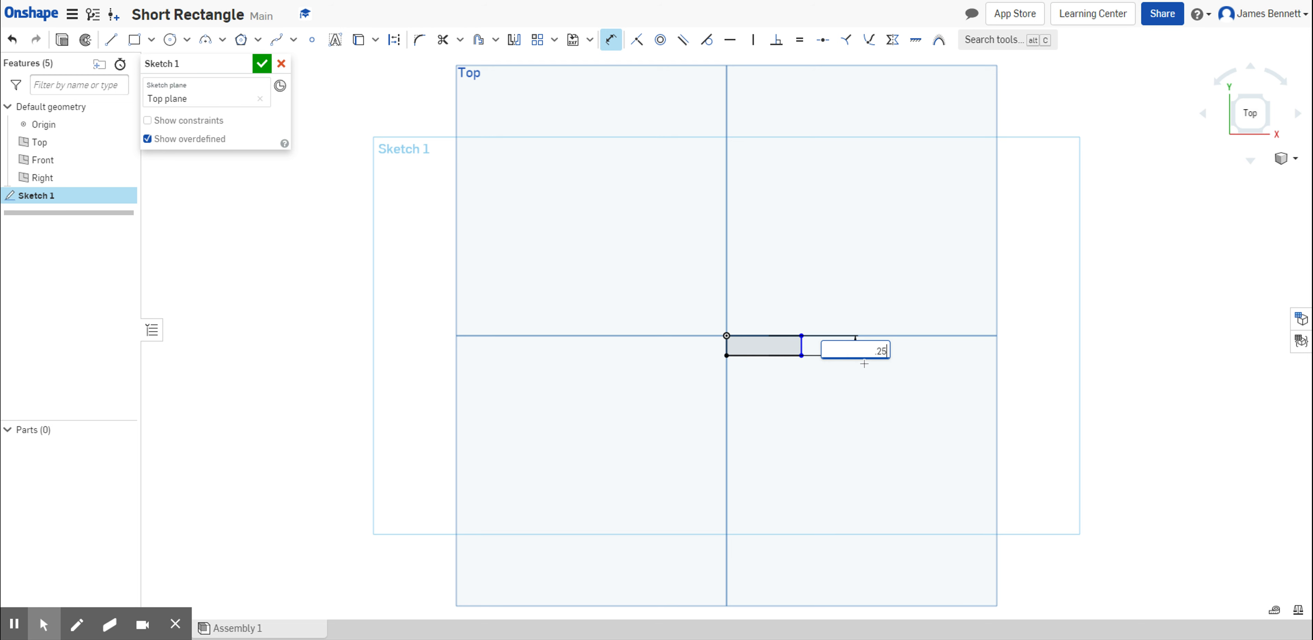
key("Return")
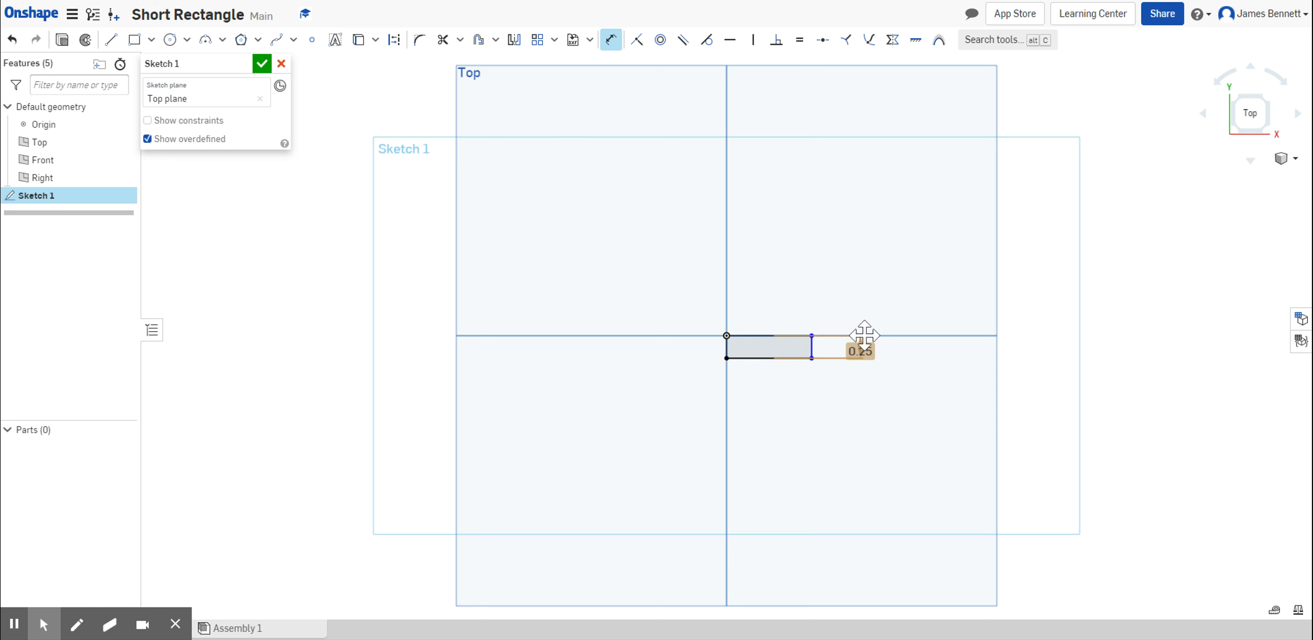
- Dimension the rectangle's length between its two short edges at 0.75 in and finish the sketch
left_click(726, 350)
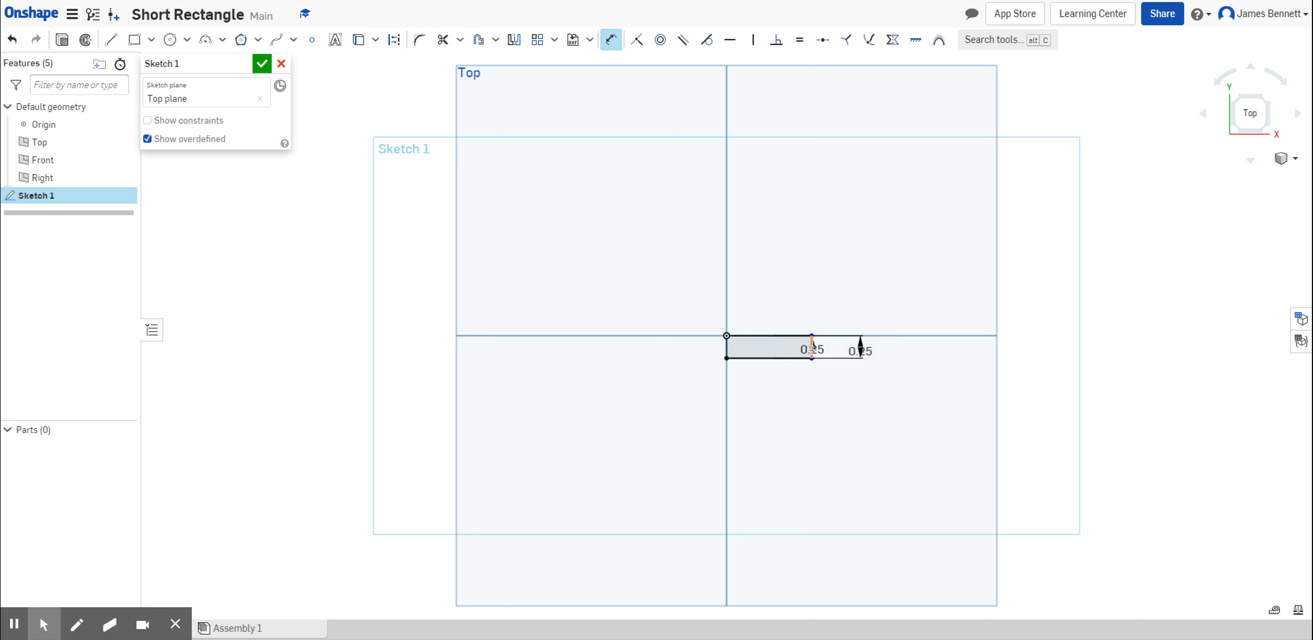
left_click(811, 349)
left_click(794, 308)
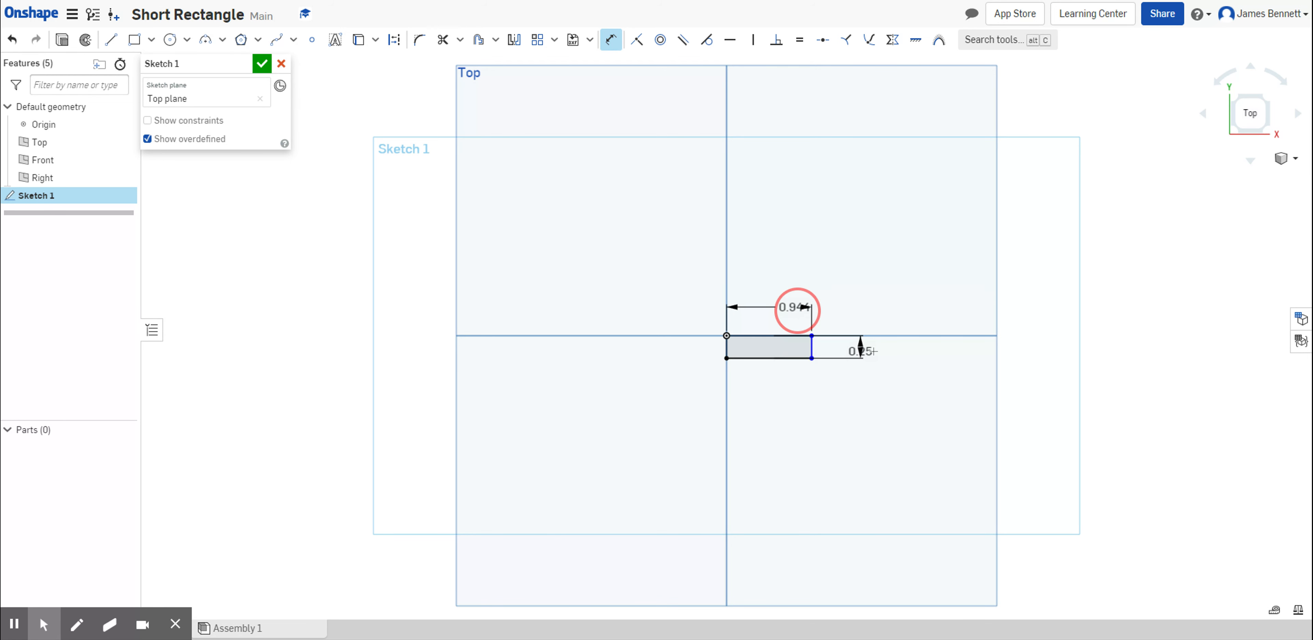
key("BackSpace")
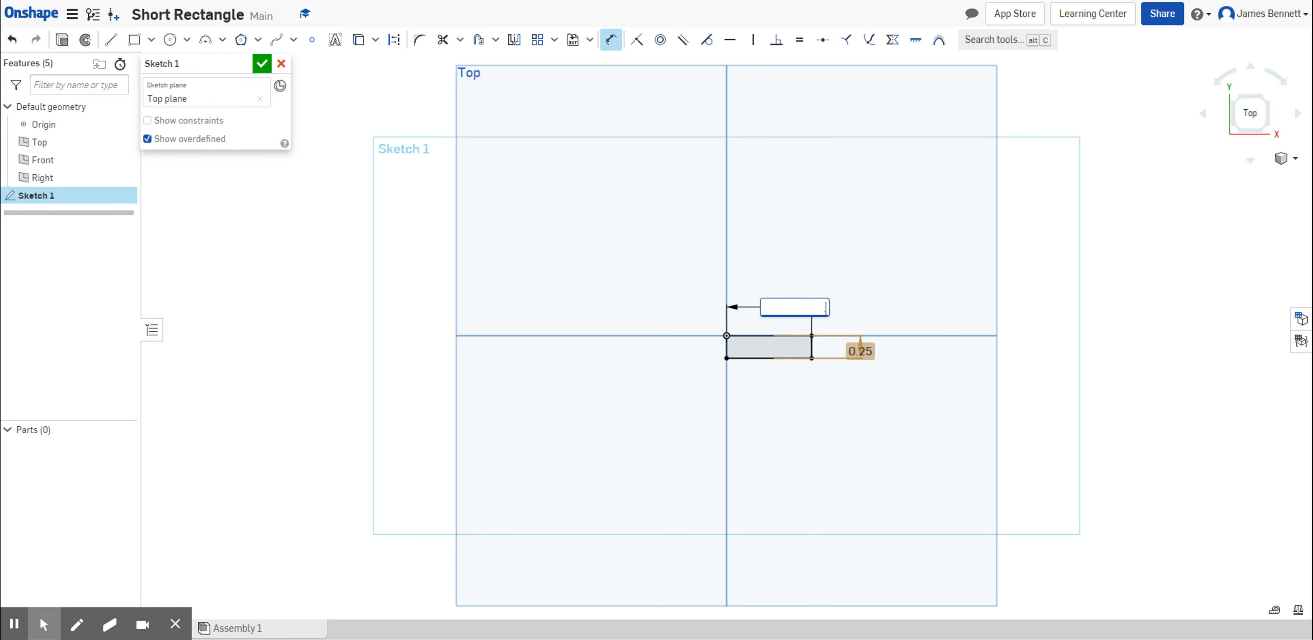
type(".75")
key("Return")
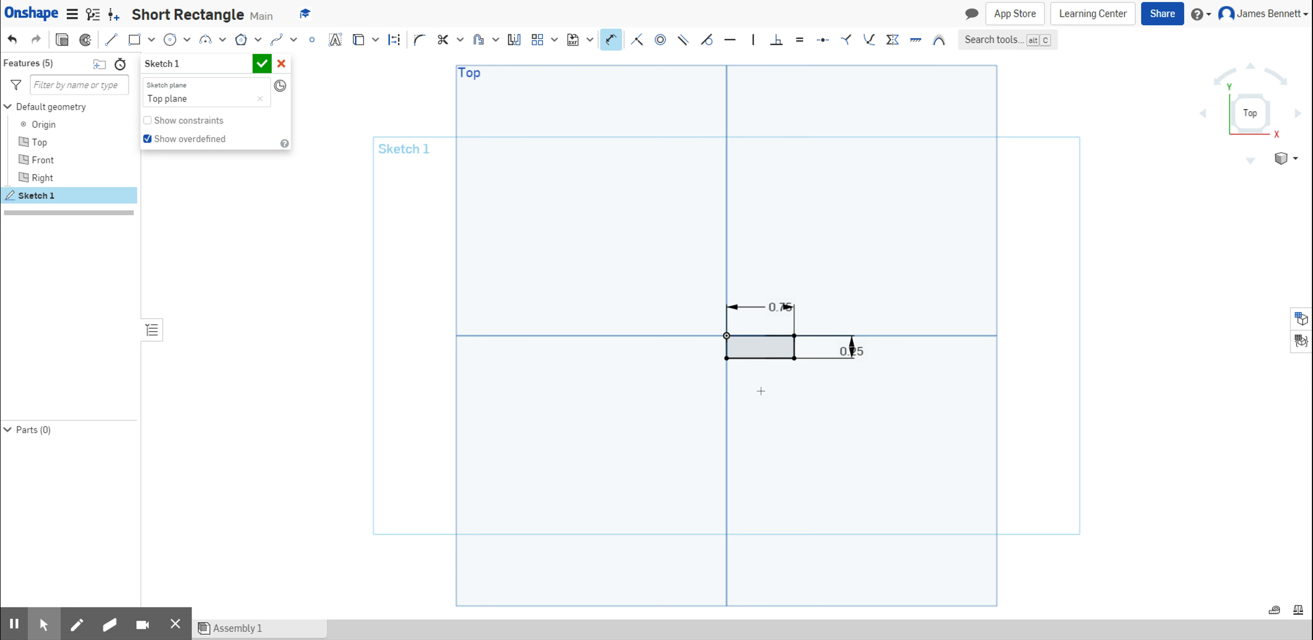
left_click(261, 63)
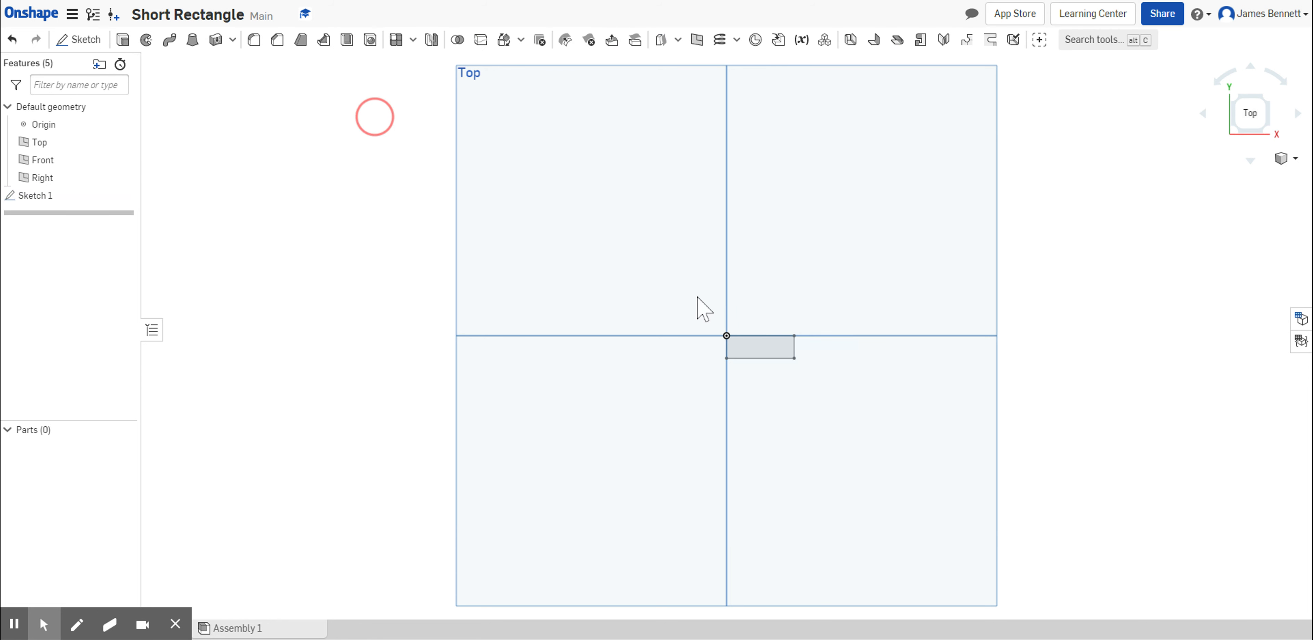
- Extrude the rectangular sketch region upward as a new solid with a blind depth of 1 in
left_click(1266, 125)
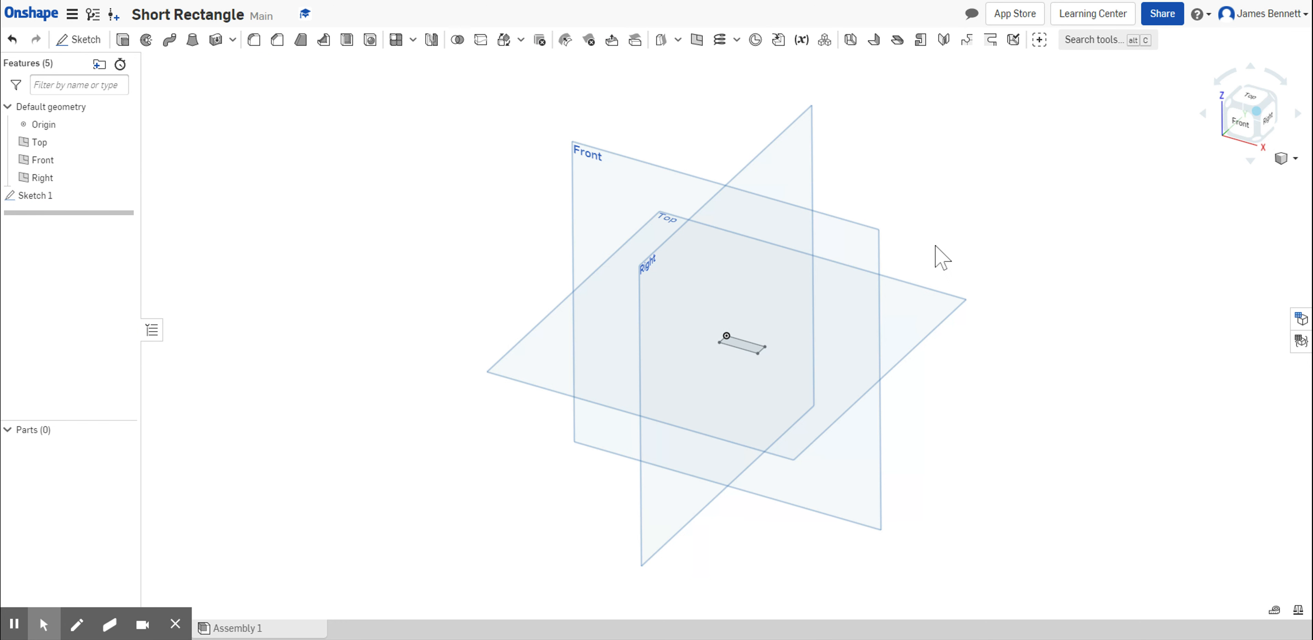
left_click(122, 41)
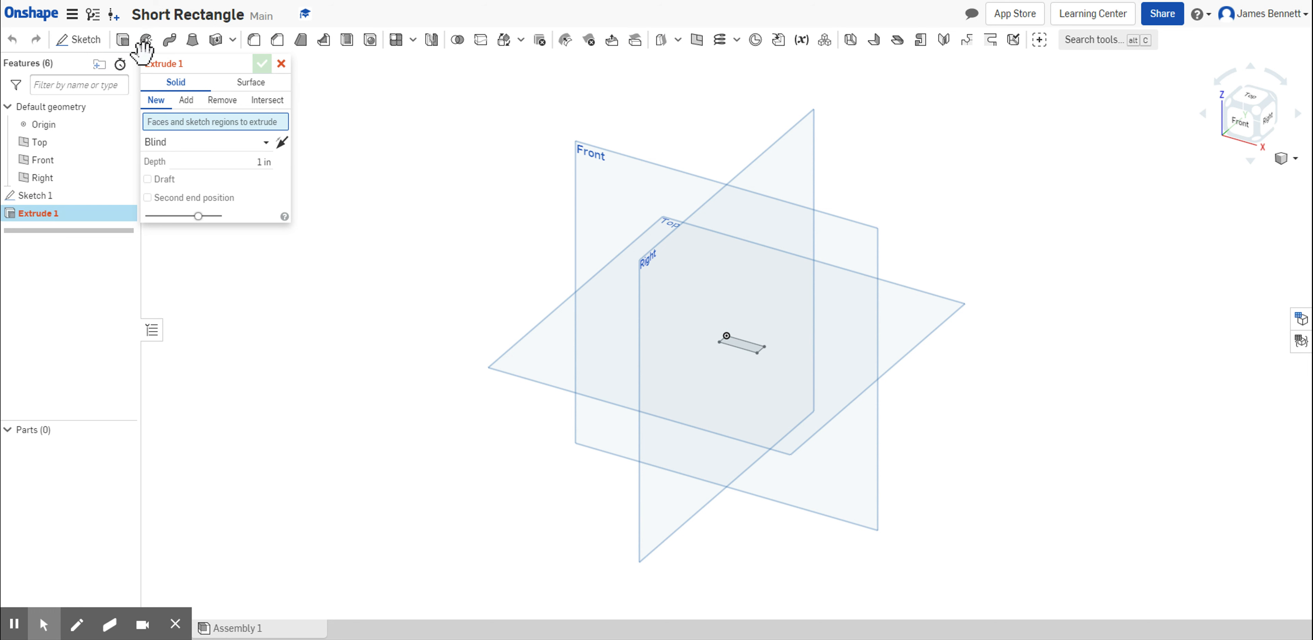
left_click(736, 348)
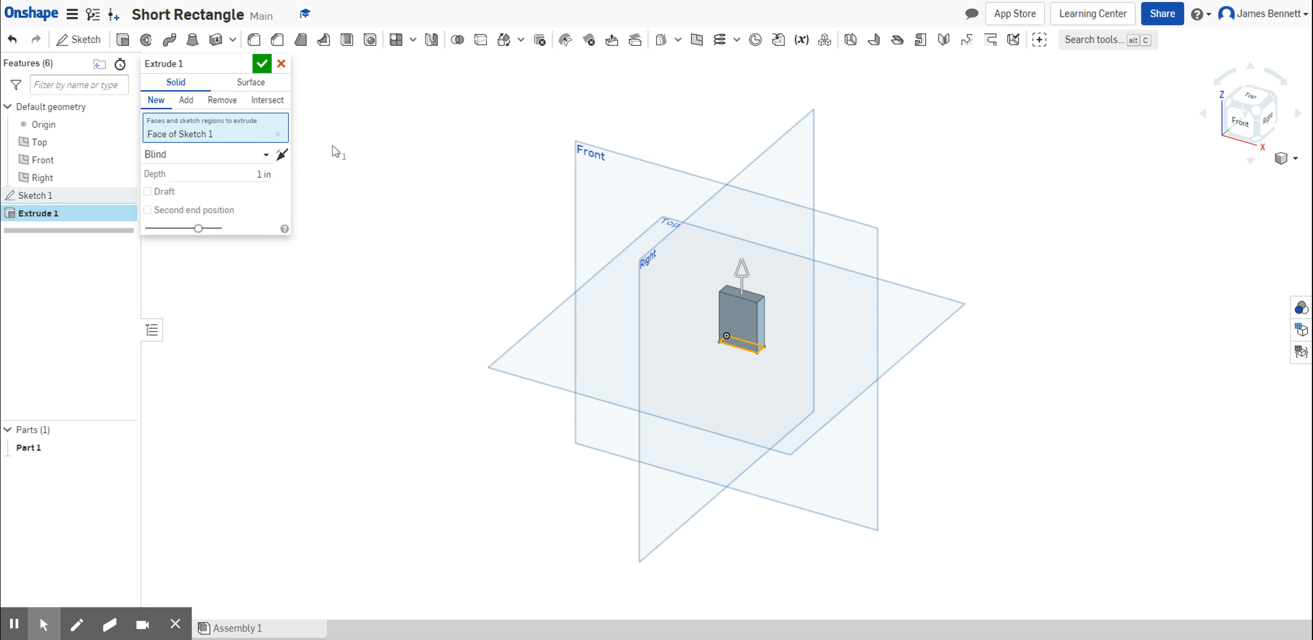
left_click(266, 175)
left_click(266, 174)
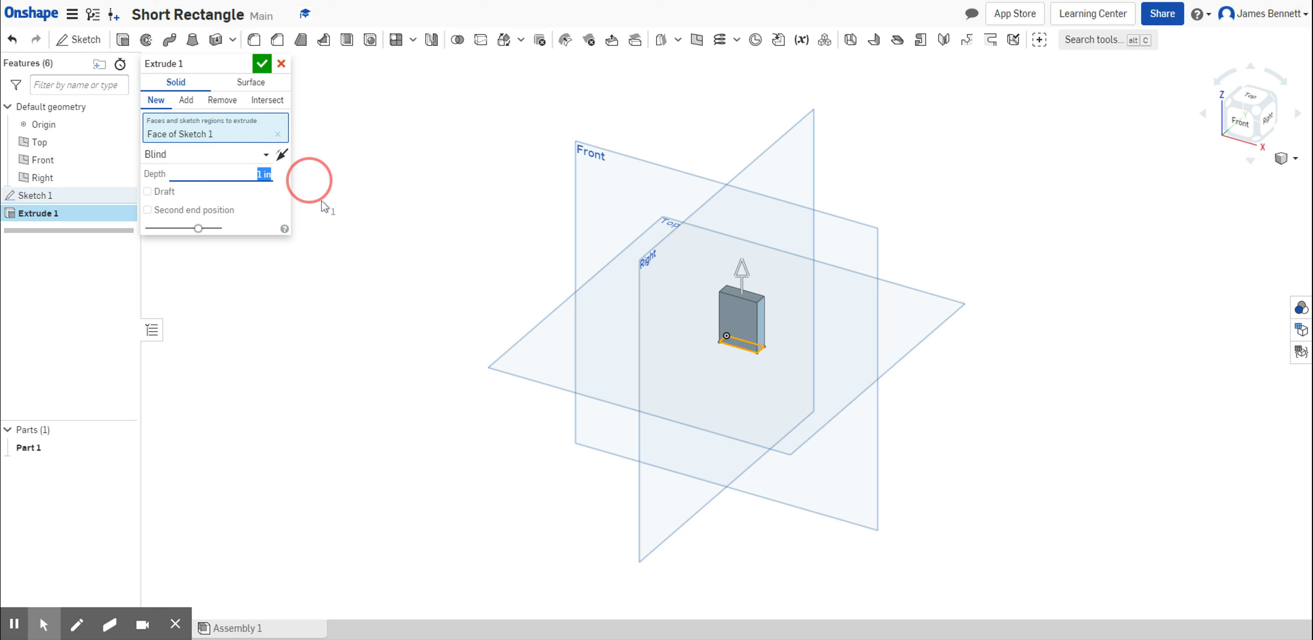
left_click(262, 63)
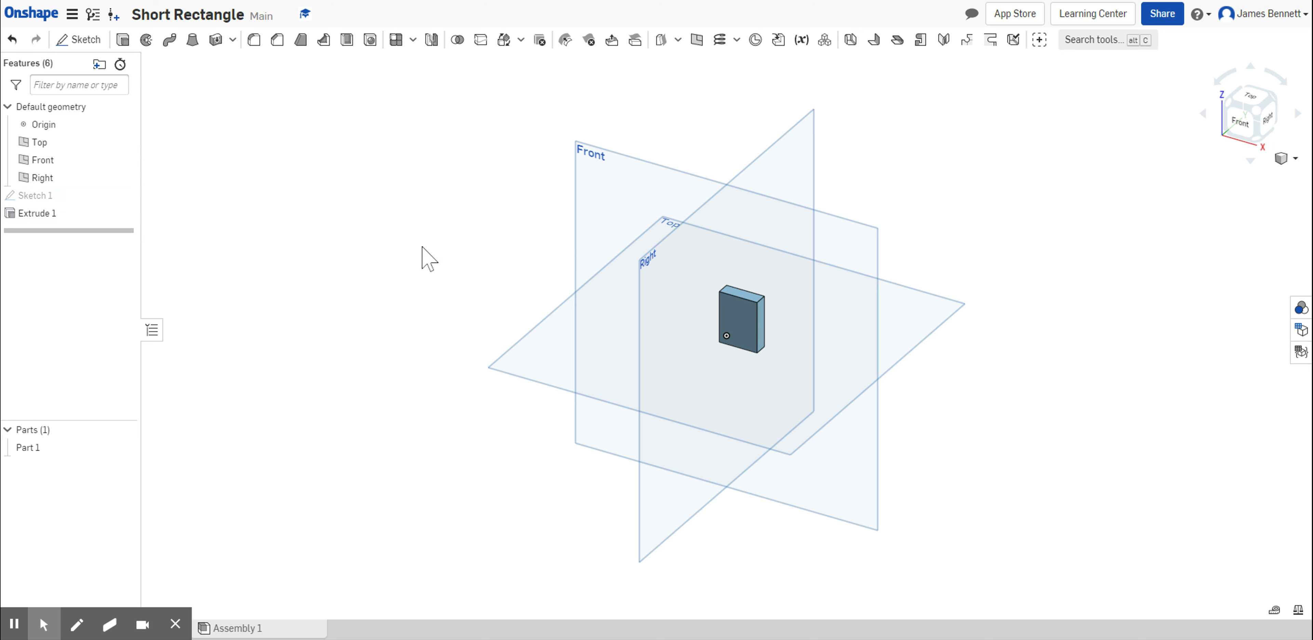
left_click(719, 313)
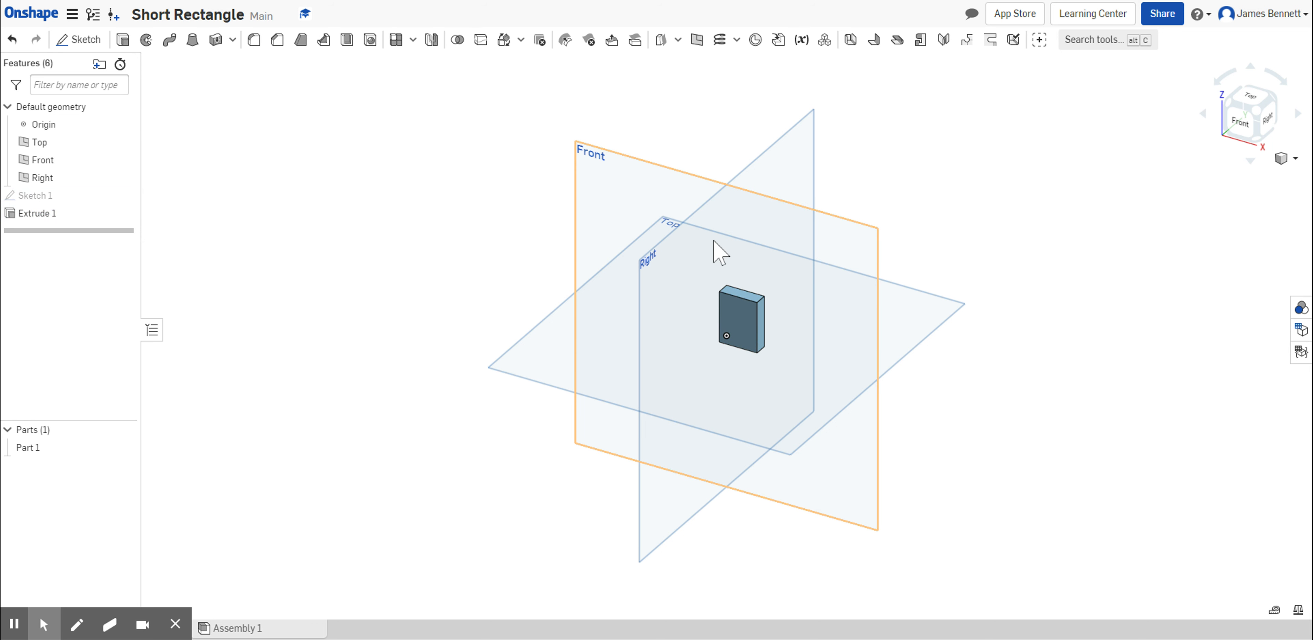